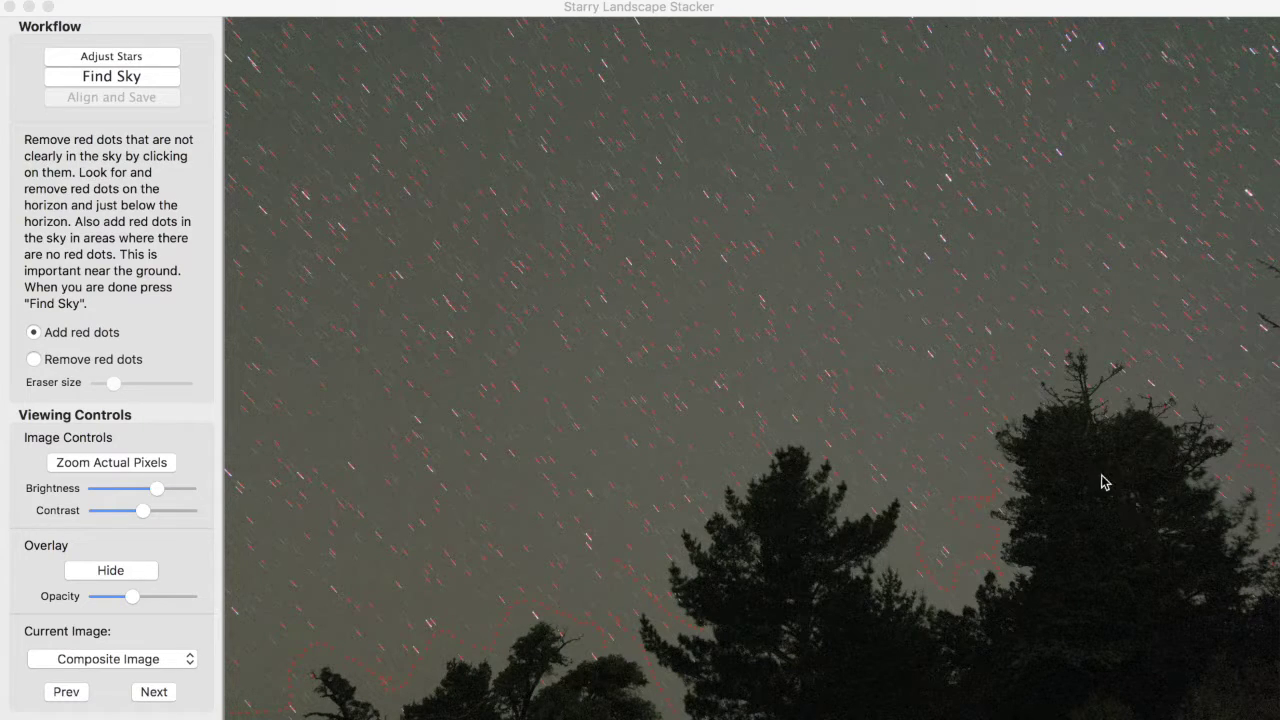
Step: Check the red dots along the tree edges at actual pixels and generate the sky mask with Find Sky
{"action": "left_click", "coordinate": [1020, 513]}
{"action": "key", "text": "space"}
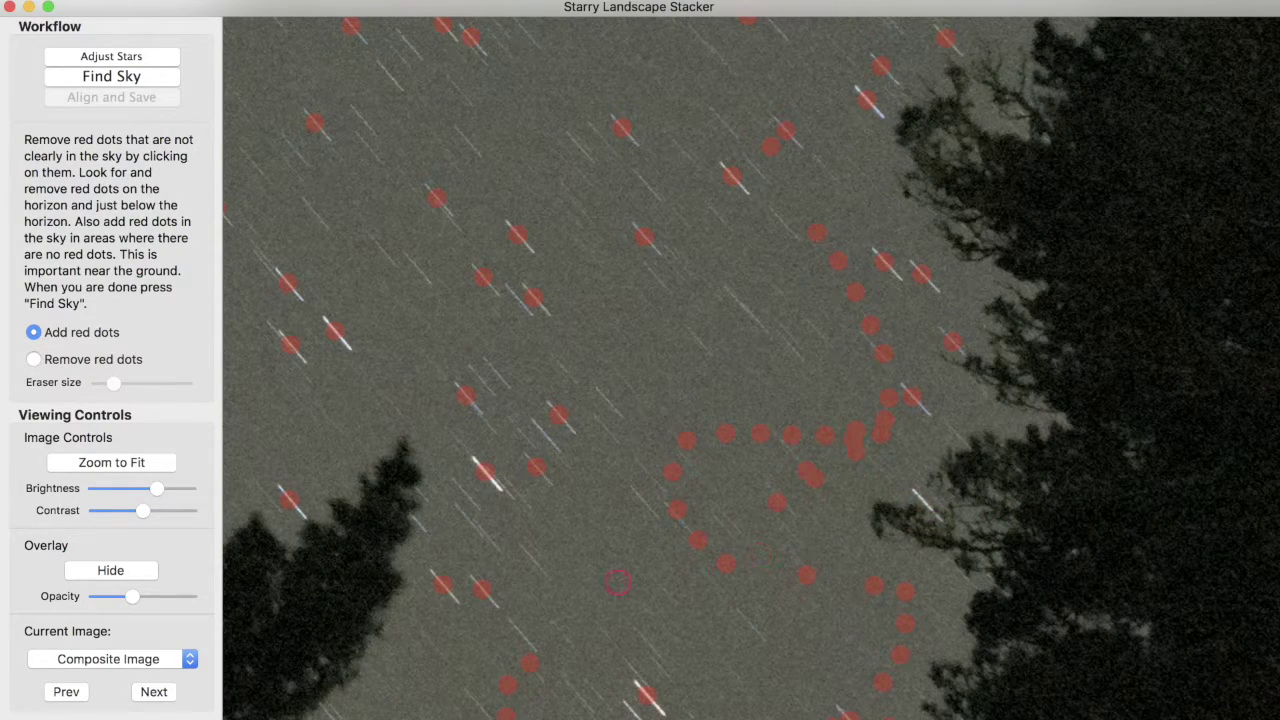
{"action": "scroll", "coordinate": [618, 582], "scroll_direction": "down", "scroll_amount": 6}
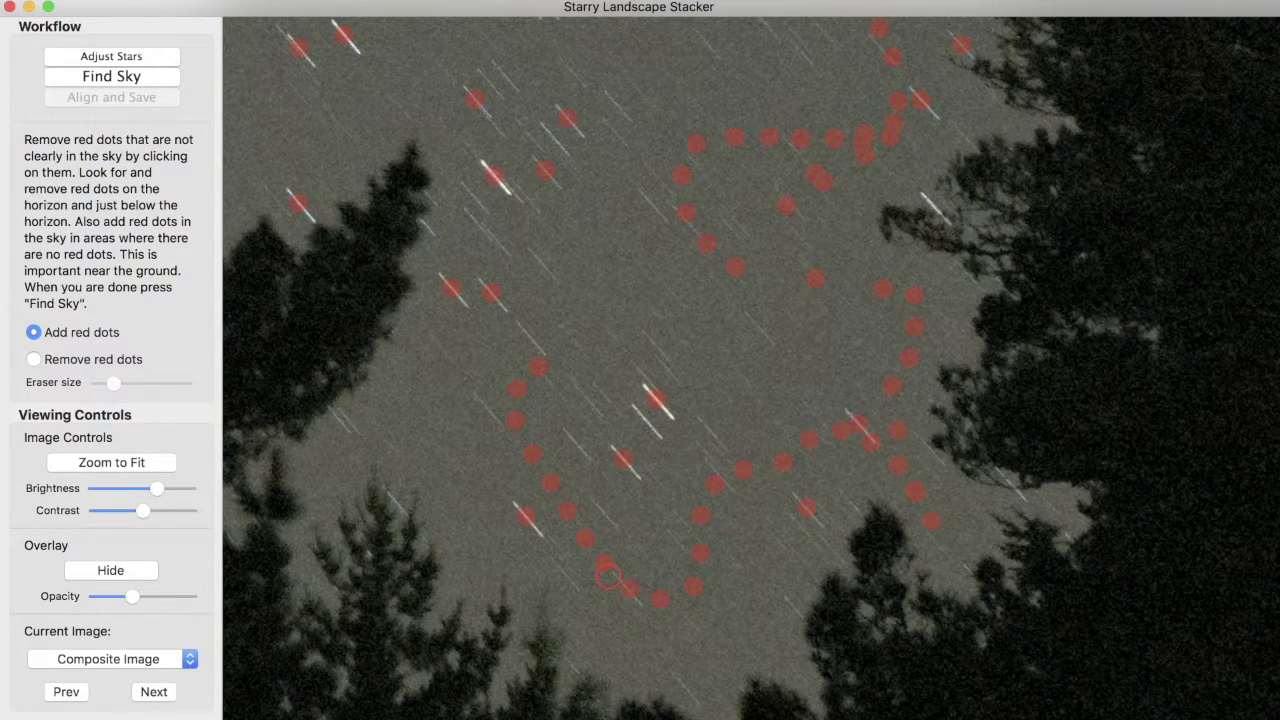
{"action": "scroll", "coordinate": [609, 577], "scroll_direction": "left", "scroll_amount": 15}
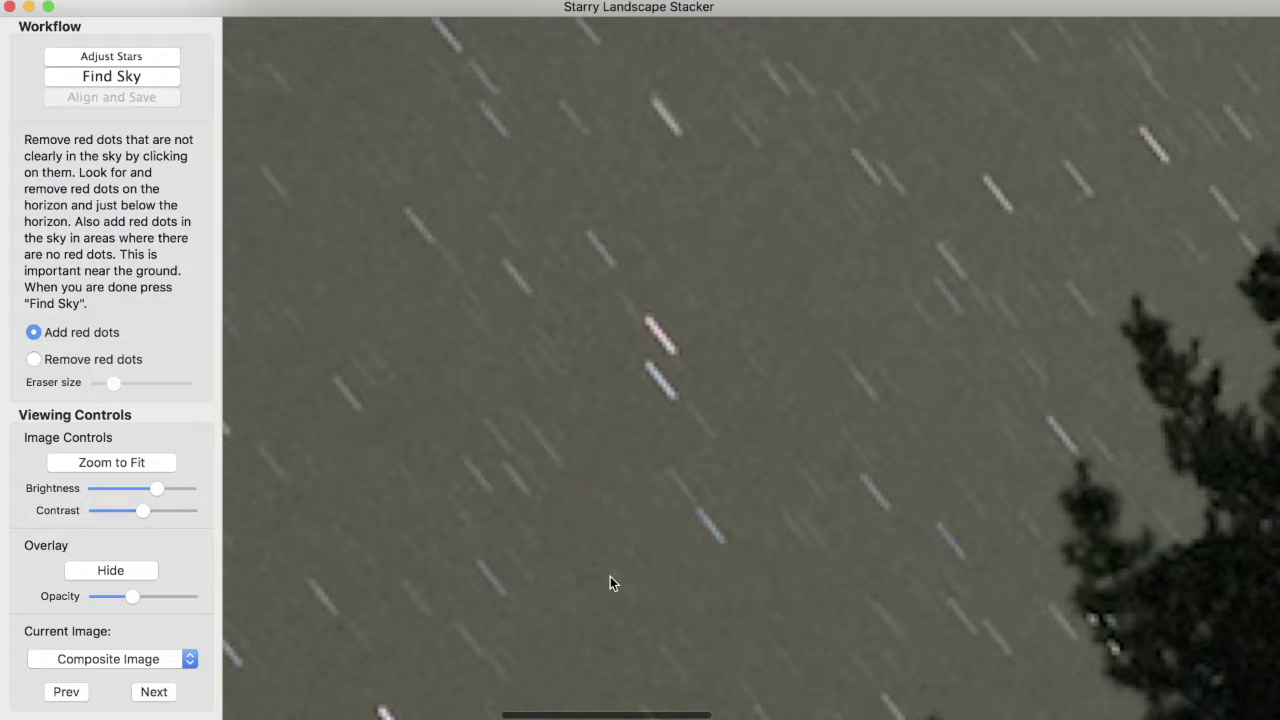
{"action": "scroll", "coordinate": [612, 584], "scroll_direction": "right", "scroll_amount": 10}
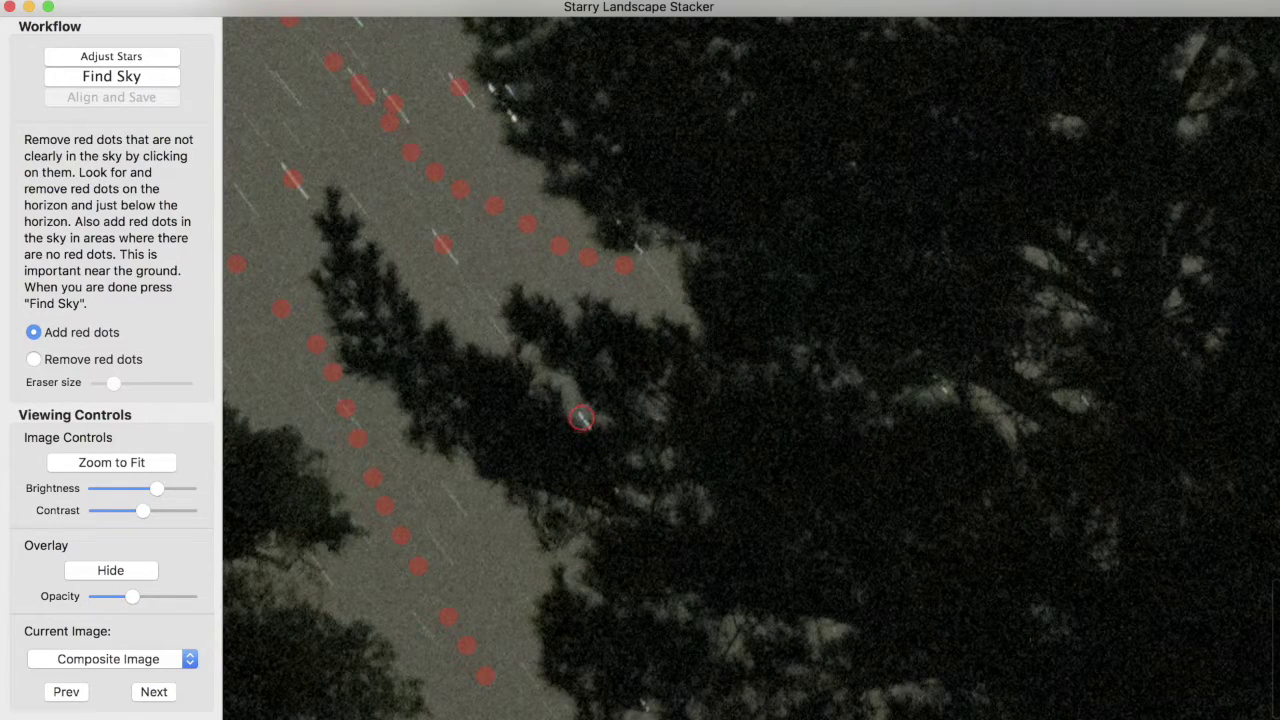
{"action": "left_click", "coordinate": [581, 417]}
{"action": "scroll", "coordinate": [785, 477], "scroll_direction": "down", "scroll_amount": 1}
{"action": "scroll", "coordinate": [784, 475], "scroll_direction": "up", "scroll_amount": 3}
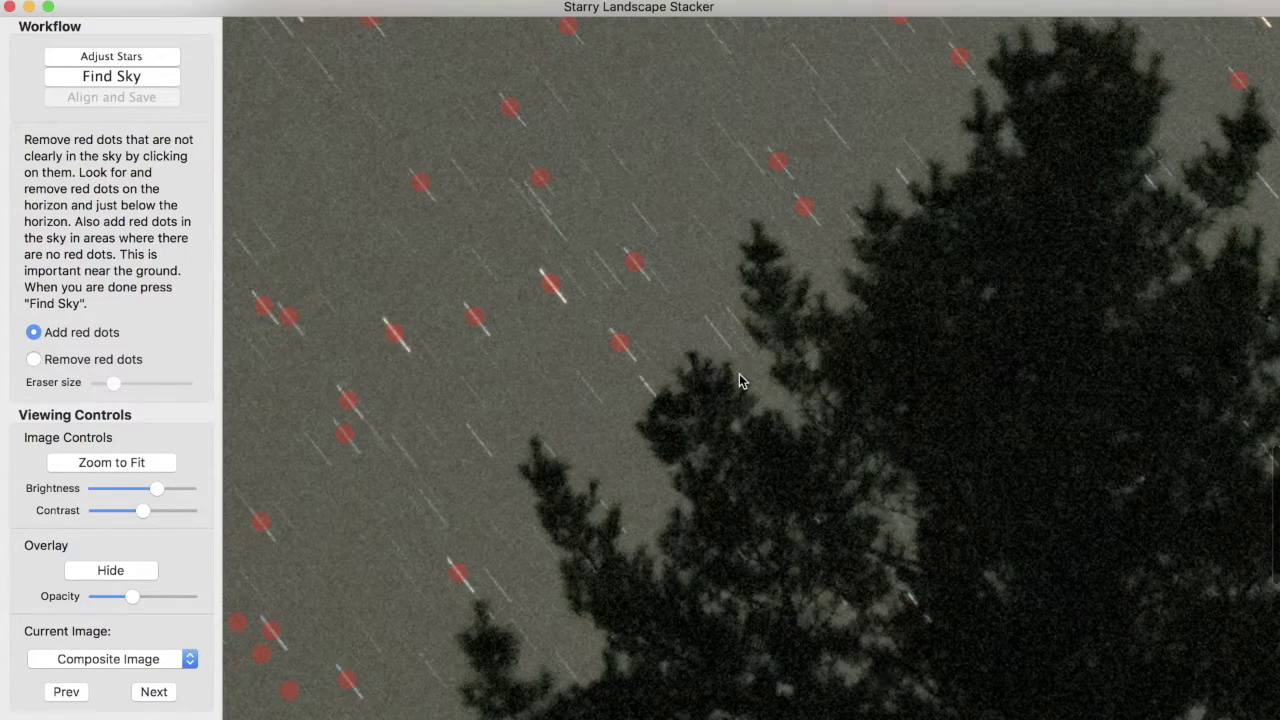
{"action": "scroll", "coordinate": [983, 318], "scroll_direction": "down", "scroll_amount": 1}
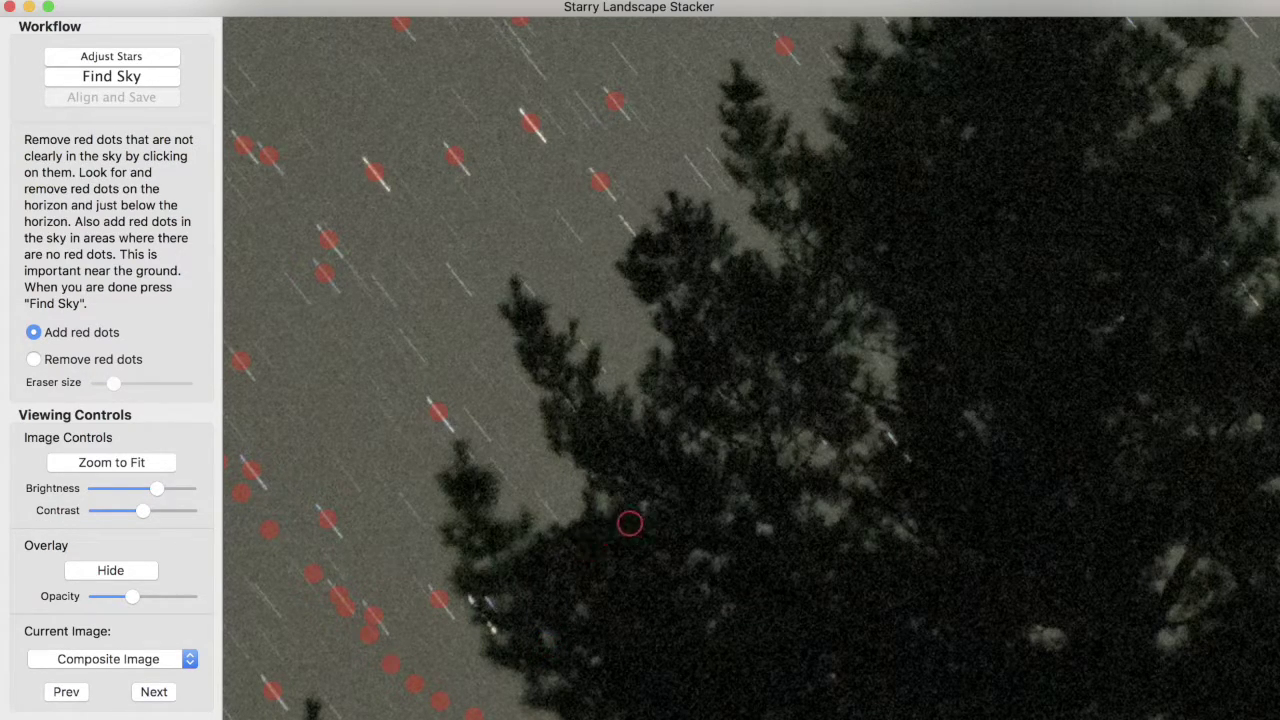
{"action": "left_click", "coordinate": [114, 80]}
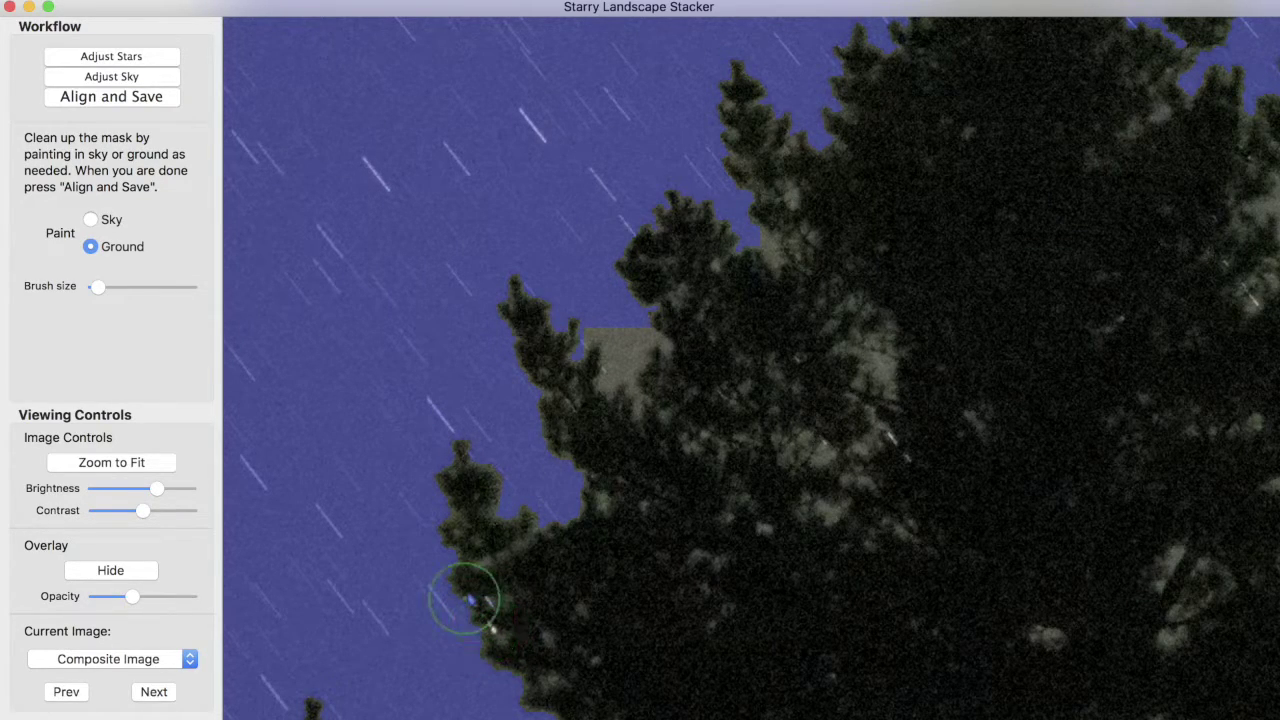
Step: Shrink the mask brush and paint the small stars showing through the tree's branches as sky
{"action": "key", "text": "["}
{"action": "key", "text": "["}
{"action": "key", "text": "["}
{"action": "key", "text": "["}
{"action": "key", "text": "["}
{"action": "key", "text": "["}
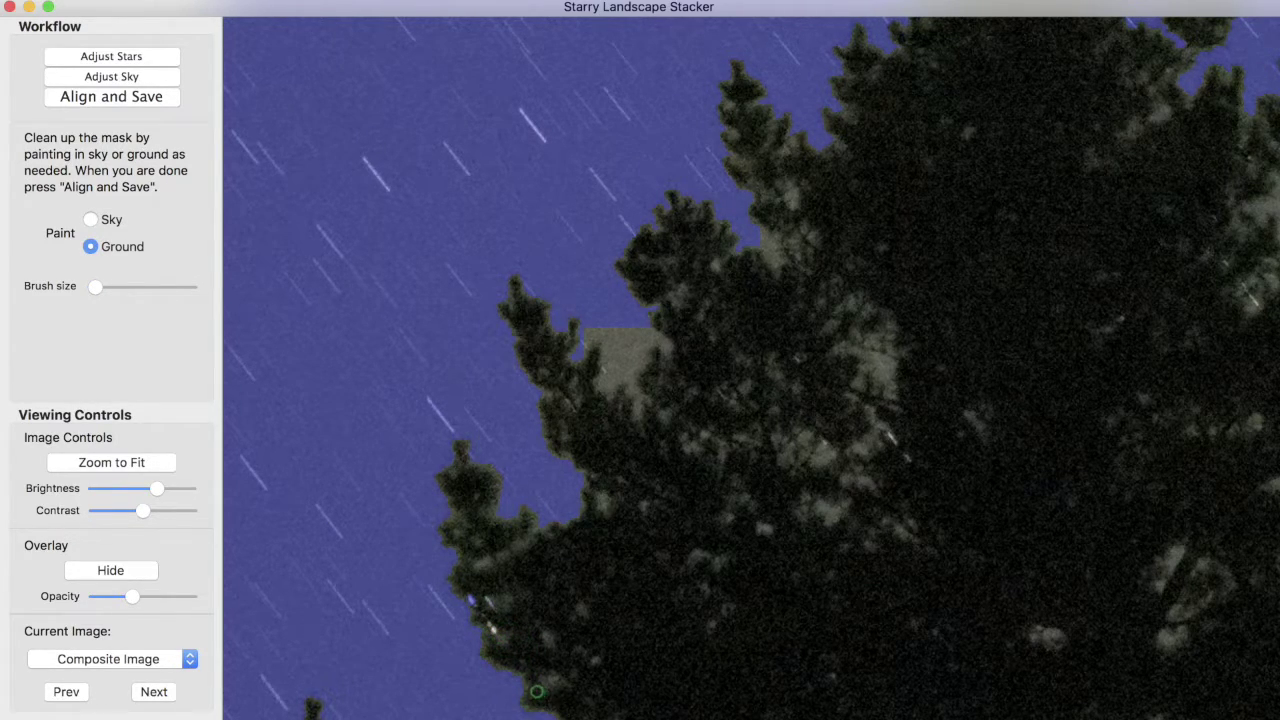
{"action": "key", "text": "s"}
{"action": "scroll", "coordinate": [1126, 434], "scroll_direction": "right", "scroll_amount": 5}
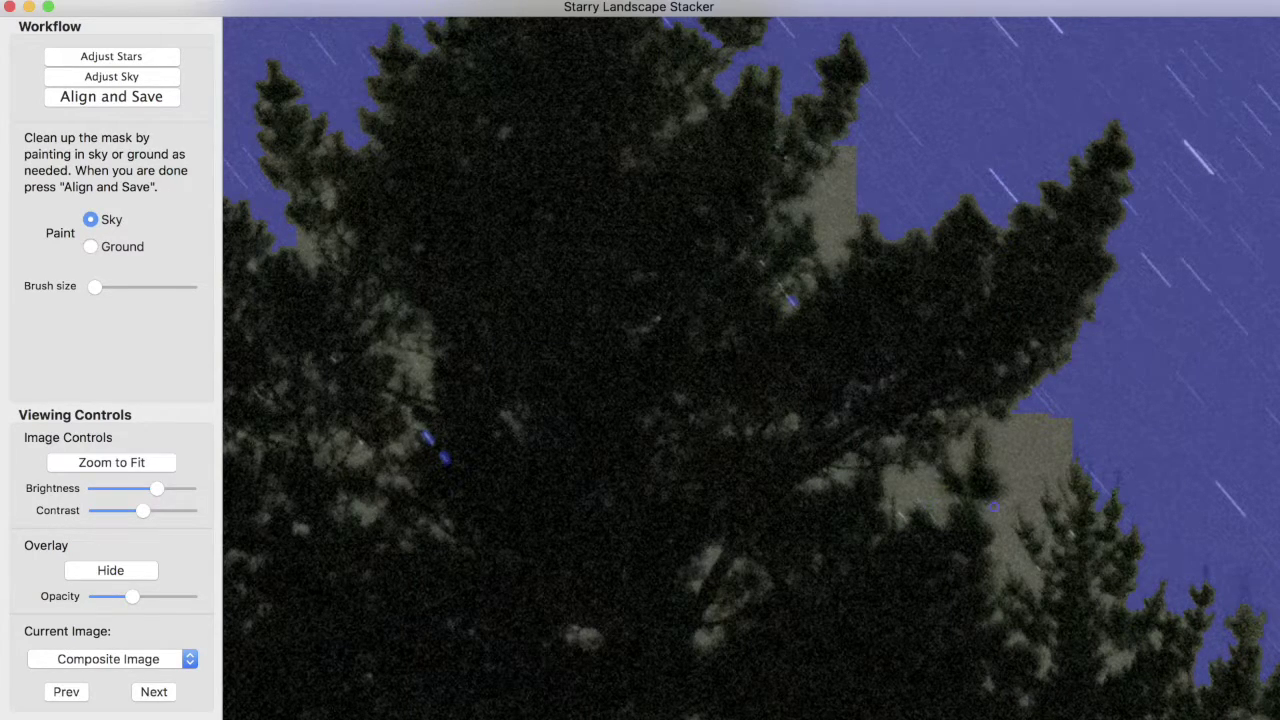
{"action": "scroll", "coordinate": [993, 507], "scroll_direction": "right", "scroll_amount": 3}
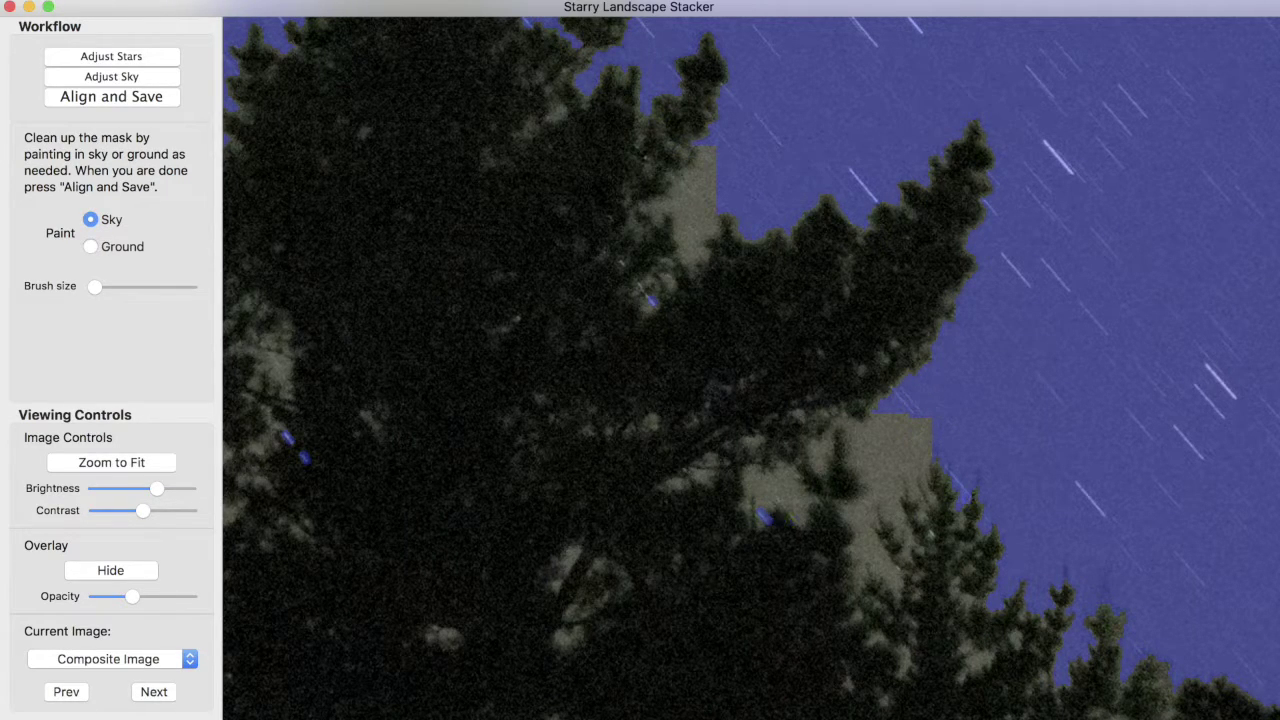
Step: Paint the missed twigs at the top and on the side branch of the bare treetop as ground
{"action": "scroll", "coordinate": [1020, 499], "scroll_direction": "up", "scroll_amount": 3}
{"action": "scroll", "coordinate": [1021, 502], "scroll_direction": "right", "scroll_amount": 5}
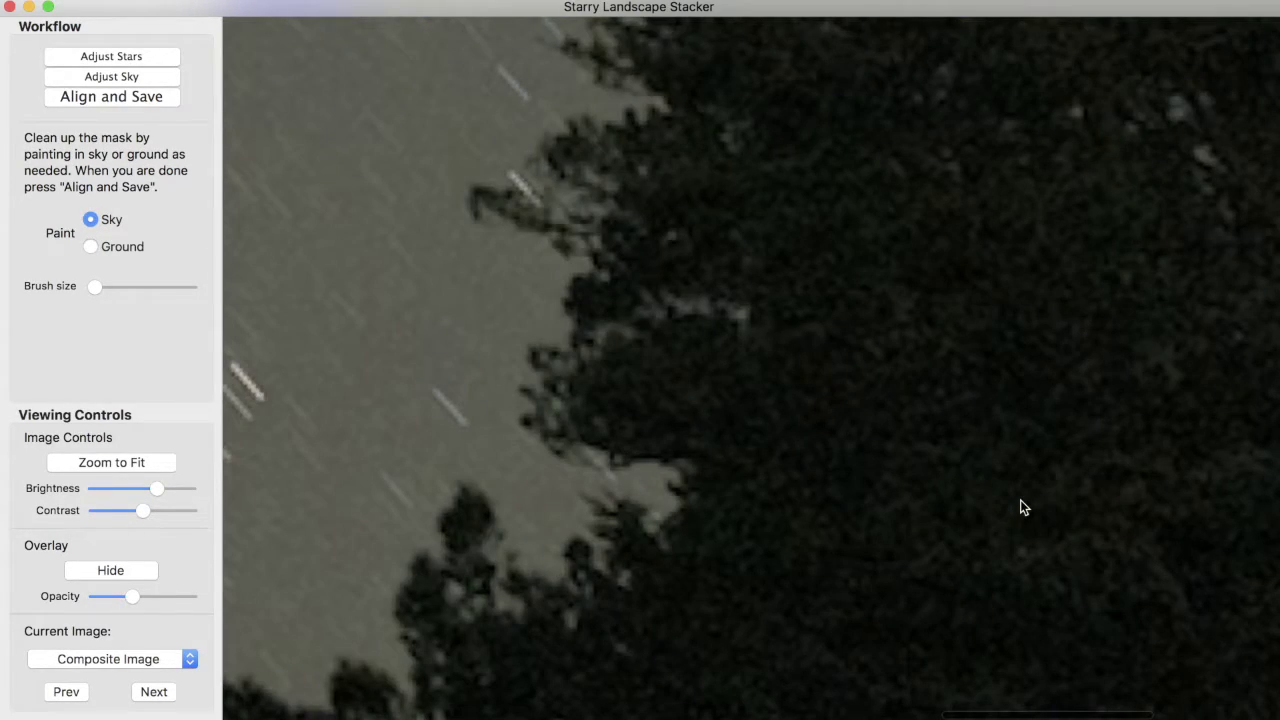
{"action": "scroll", "coordinate": [789, 406], "scroll_direction": "right", "scroll_amount": 5}
{"action": "scroll", "coordinate": [778, 410], "scroll_direction": "left", "scroll_amount": 8}
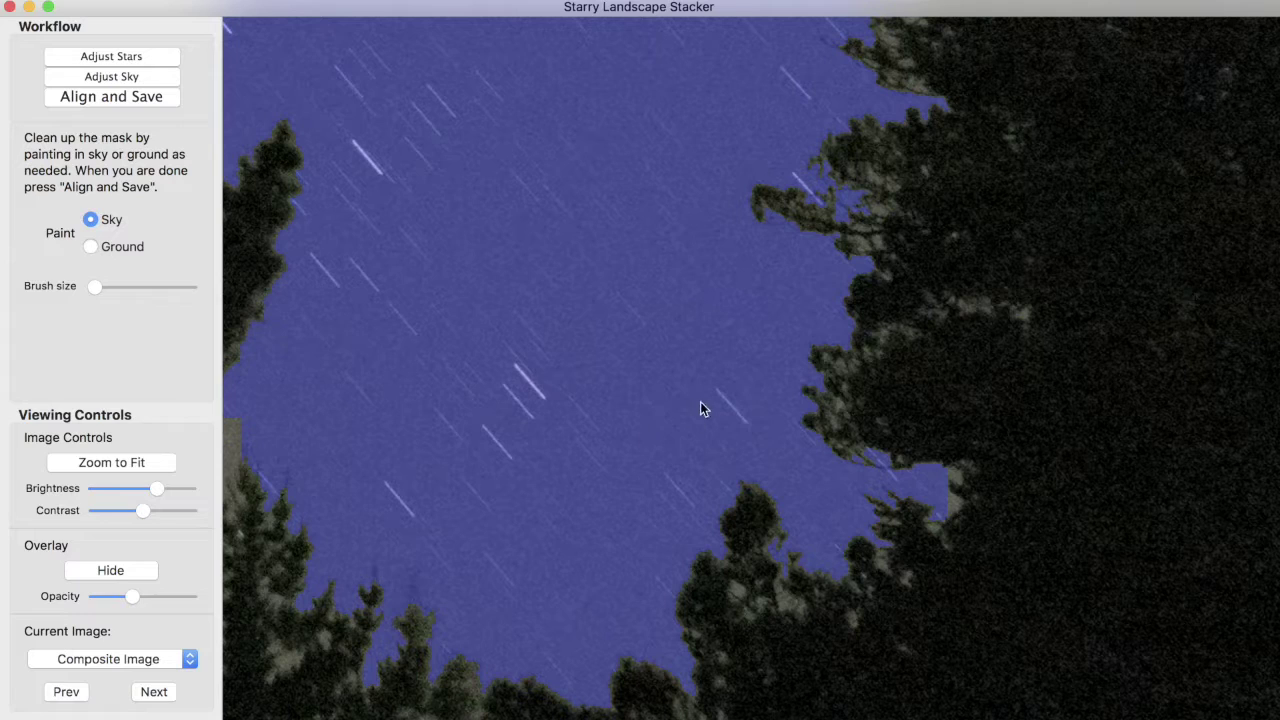
{"action": "scroll", "coordinate": [700, 401], "scroll_direction": "right", "scroll_amount": 10}
{"action": "scroll", "coordinate": [704, 395], "scroll_direction": "up", "scroll_amount": 10}
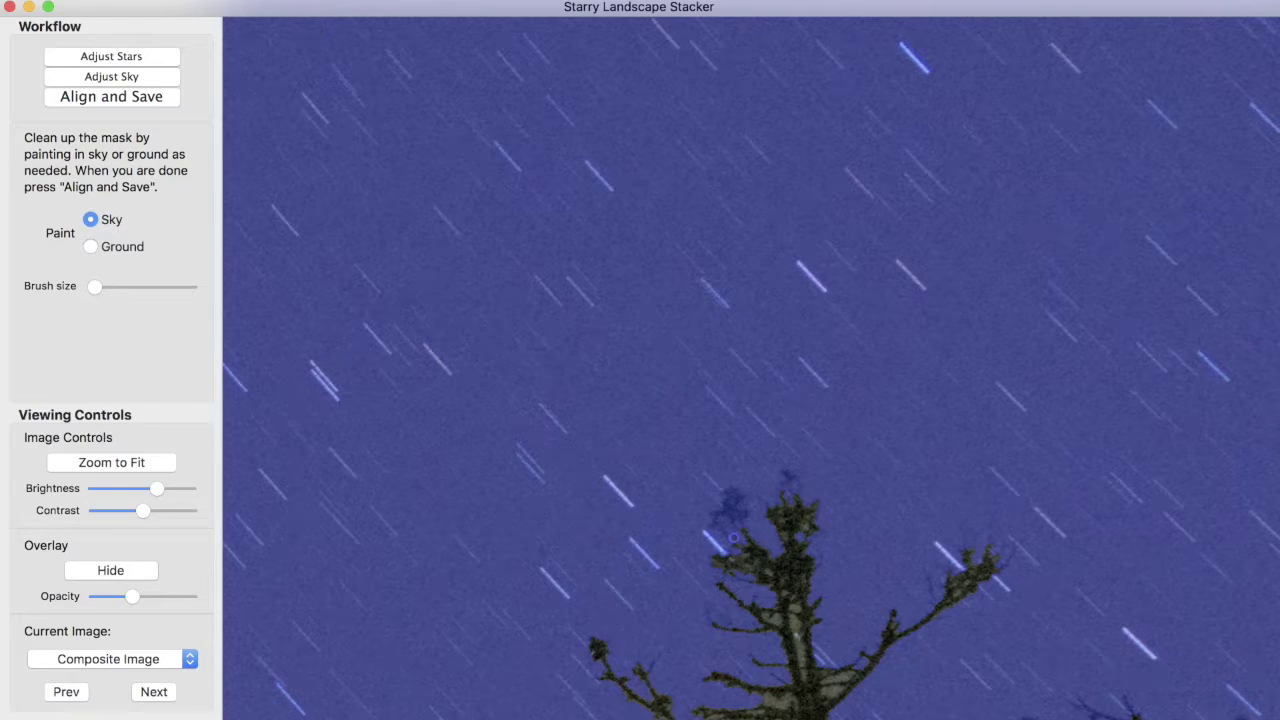
{"action": "key", "text": "g"}
{"action": "mouse_move", "coordinate": [716, 515]}
{"action": "left_mouse_down"}
{"action": "mouse_move", "coordinate": [735, 491]}
{"action": "mouse_move", "coordinate": [737, 520]}
{"action": "left_mouse_up"}
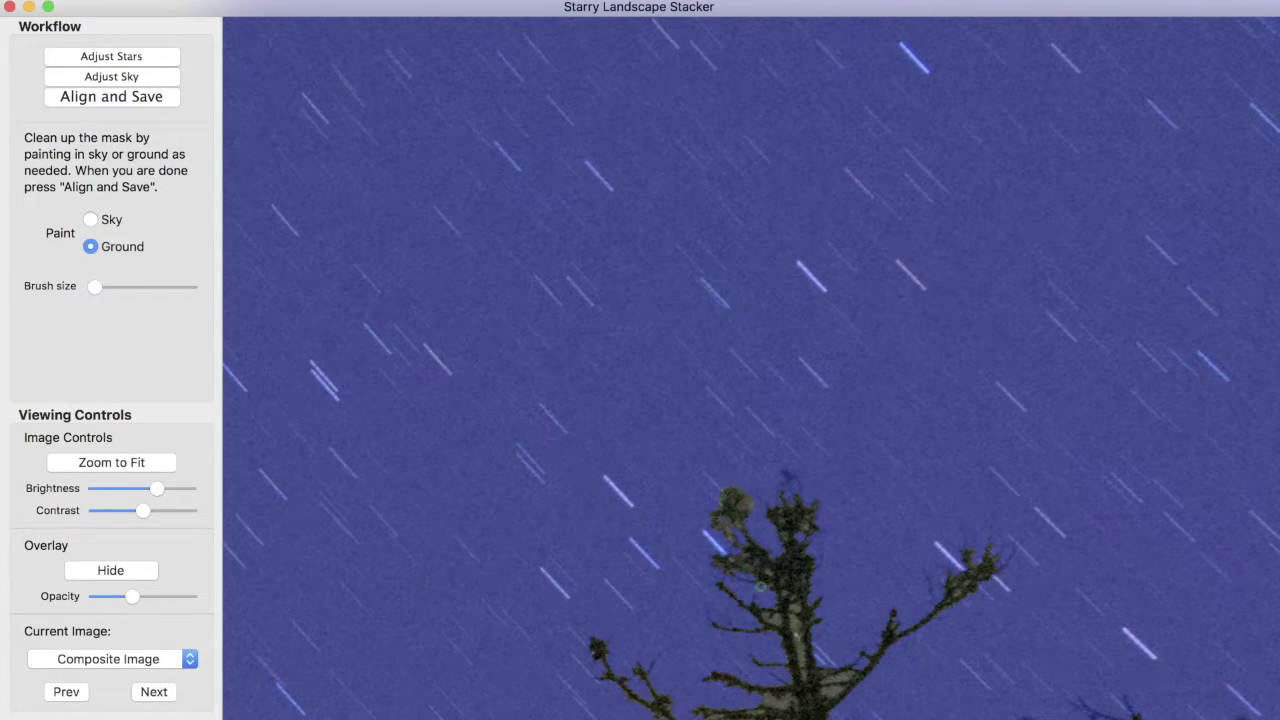
{"action": "mouse_move", "coordinate": [782, 492]}
{"action": "left_mouse_down"}
{"action": "mouse_move", "coordinate": [785, 475]}
{"action": "mouse_move", "coordinate": [790, 496]}
{"action": "left_mouse_up"}
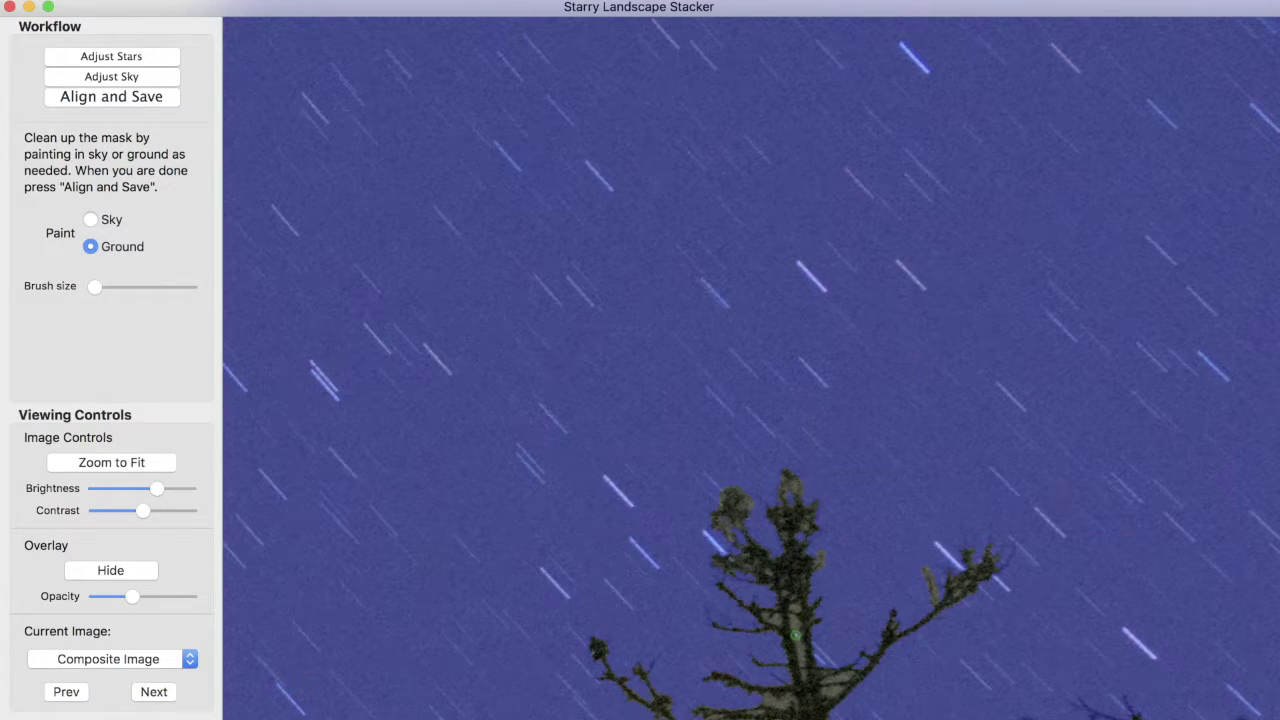
{"action": "key", "text": "s"}
{"action": "key", "text": "g"}
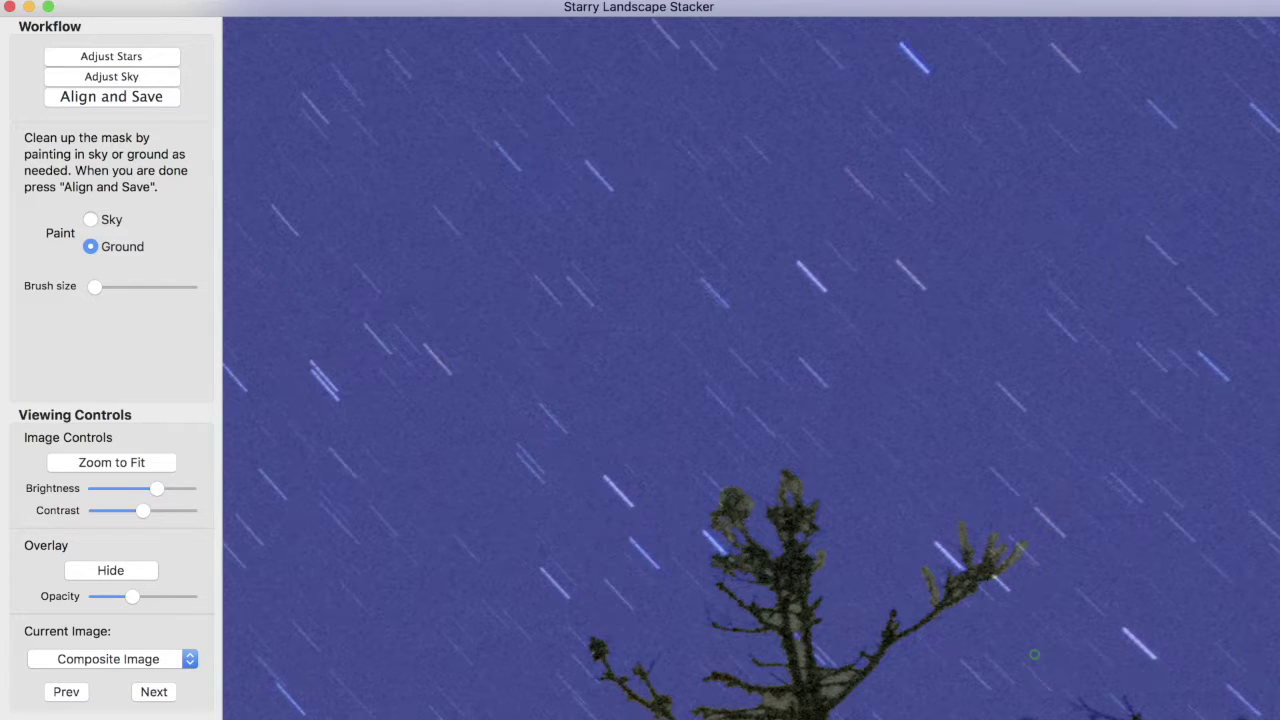
Step: Paint the missed thin branches and twig clusters beside the bare treetop as ground, out to the neighbouring small bare branch
{"action": "left_click_drag", "start_coordinate": [1034, 654], "coordinate": [726, 157]}
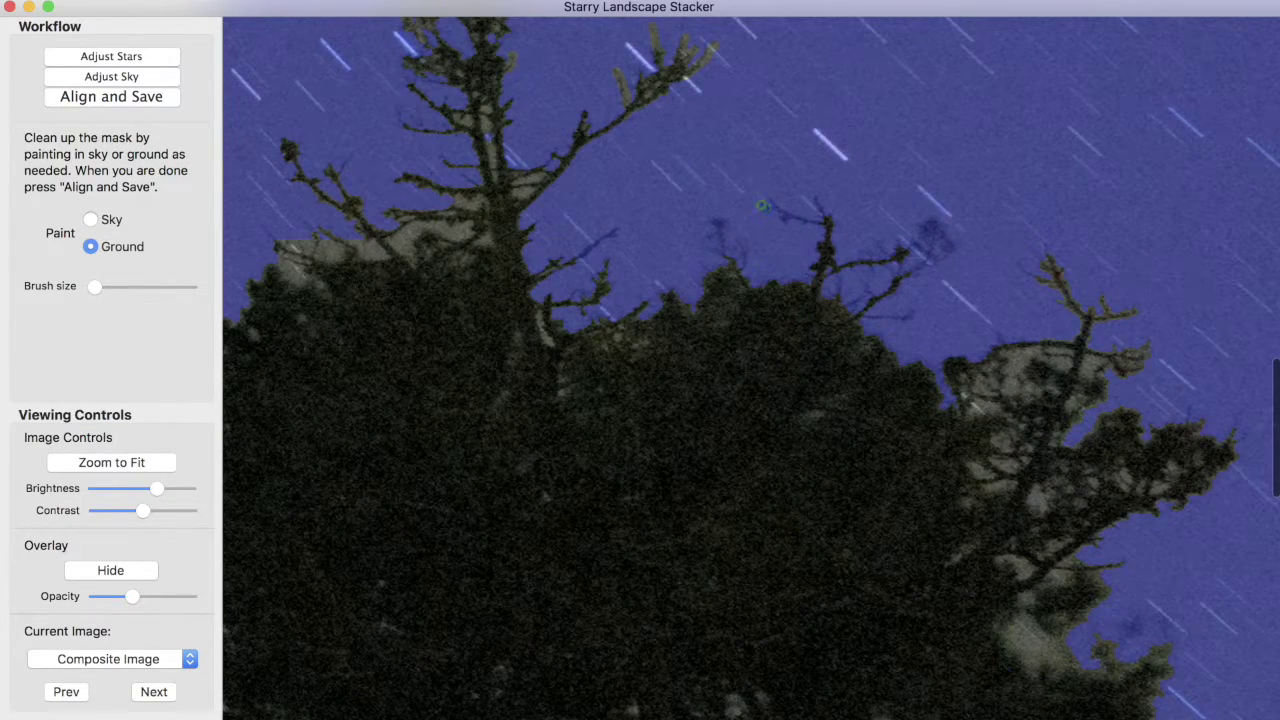
{"action": "left_click_drag", "start_coordinate": [765, 207], "coordinate": [823, 212]}
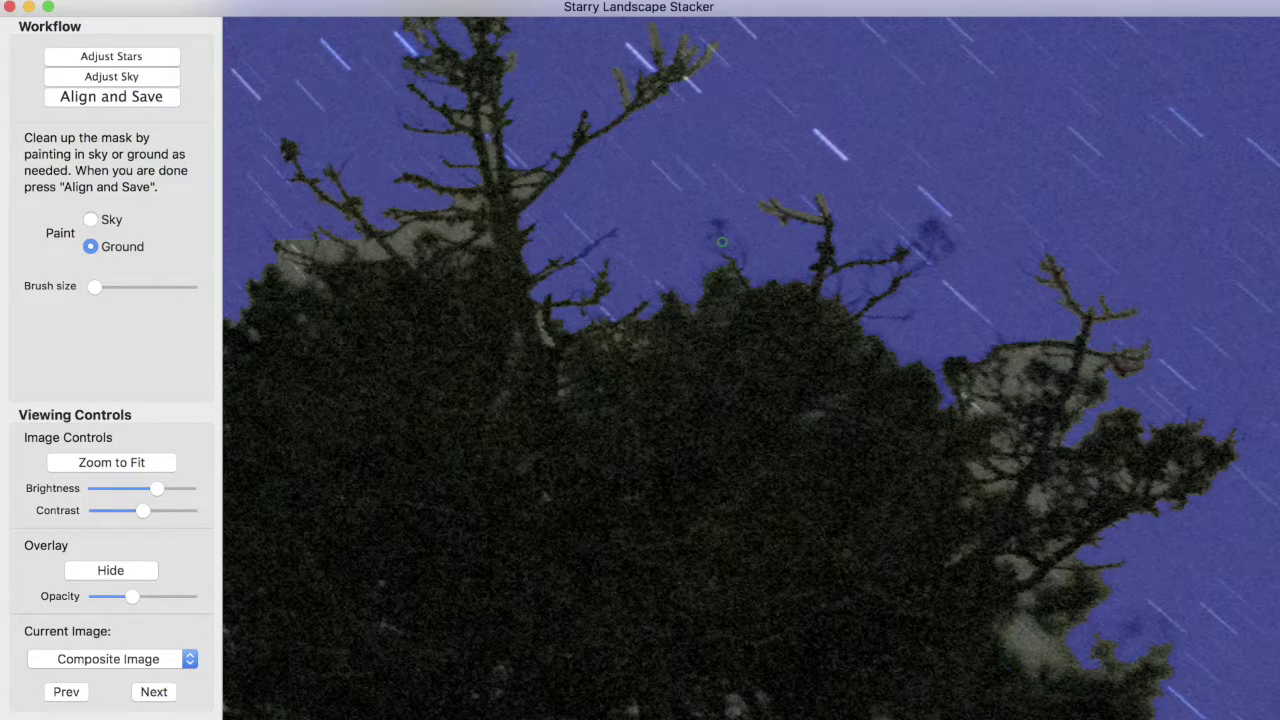
{"action": "mouse_move", "coordinate": [722, 241]}
{"action": "left_mouse_down"}
{"action": "mouse_move", "coordinate": [716, 226]}
{"action": "mouse_move", "coordinate": [724, 249]}
{"action": "mouse_move", "coordinate": [710, 244]}
{"action": "mouse_move", "coordinate": [735, 227]}
{"action": "mouse_move", "coordinate": [739, 264]}
{"action": "mouse_move", "coordinate": [719, 232]}
{"action": "left_mouse_up"}
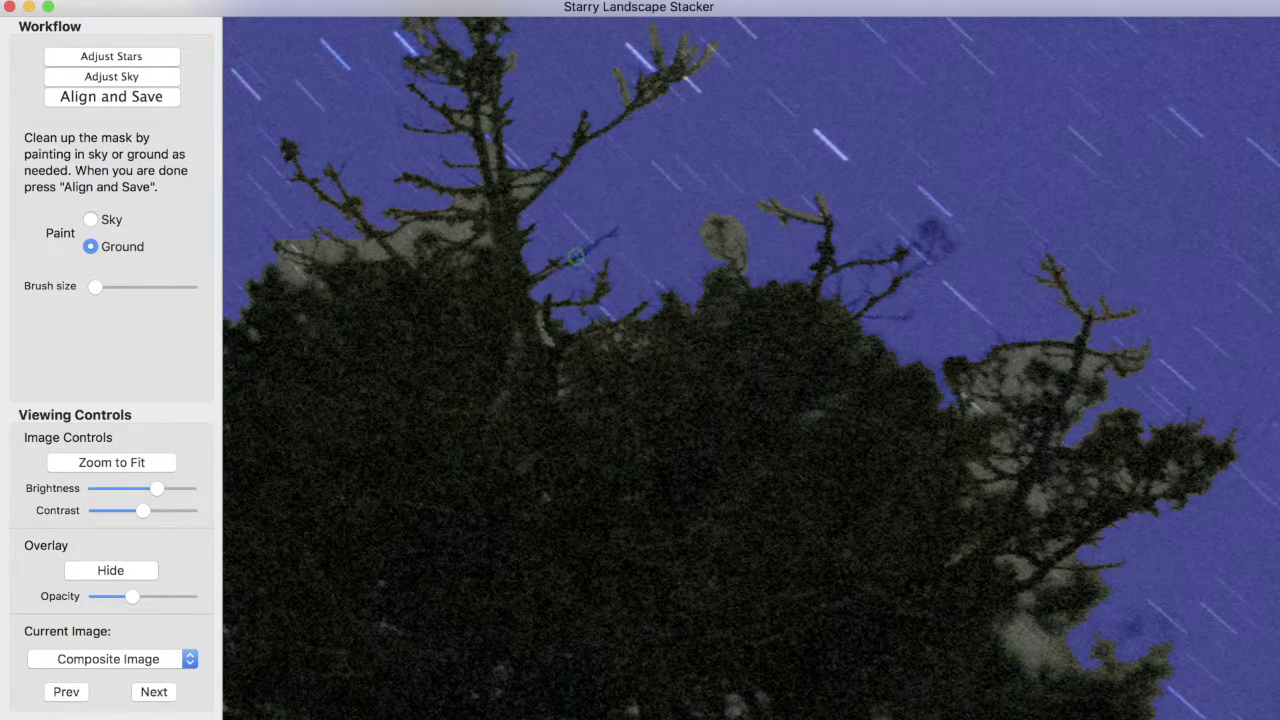
{"action": "left_click_drag", "start_coordinate": [574, 260], "coordinate": [613, 233]}
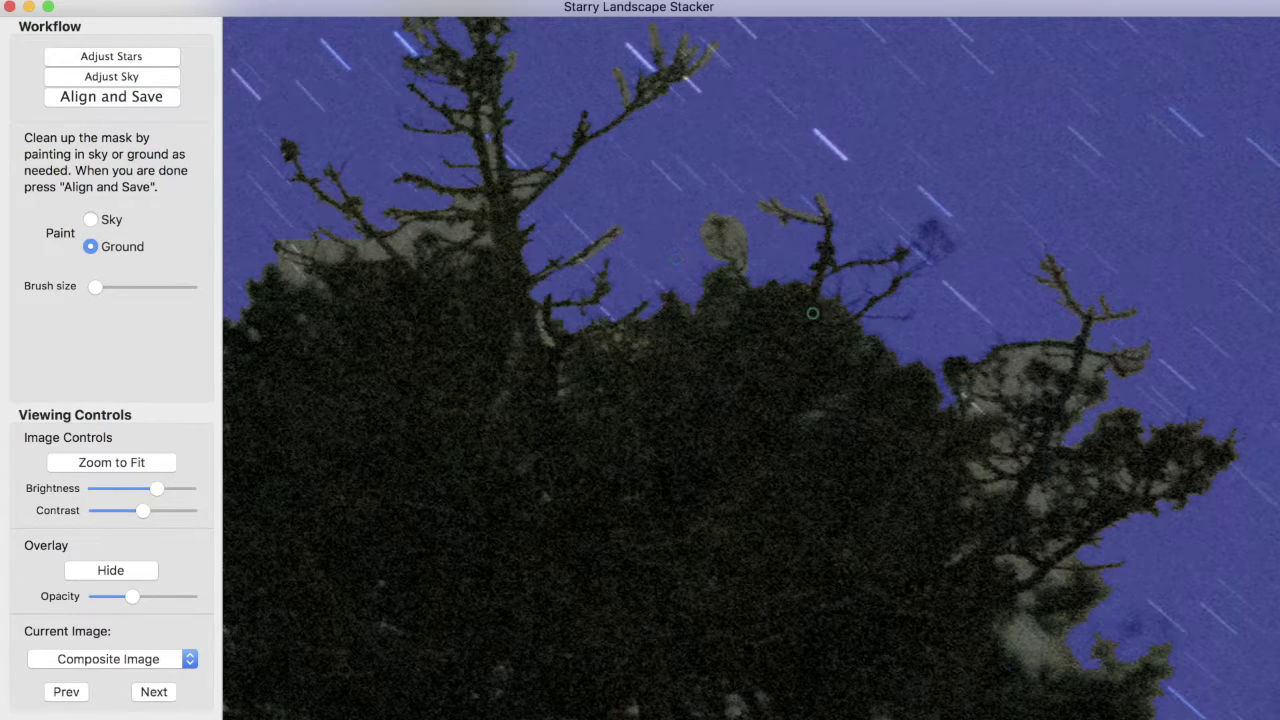
{"action": "mouse_move", "coordinate": [929, 246]}
{"action": "left_mouse_down"}
{"action": "mouse_move", "coordinate": [924, 224]}
{"action": "mouse_move", "coordinate": [942, 232]}
{"action": "mouse_move", "coordinate": [931, 262]}
{"action": "left_mouse_up"}
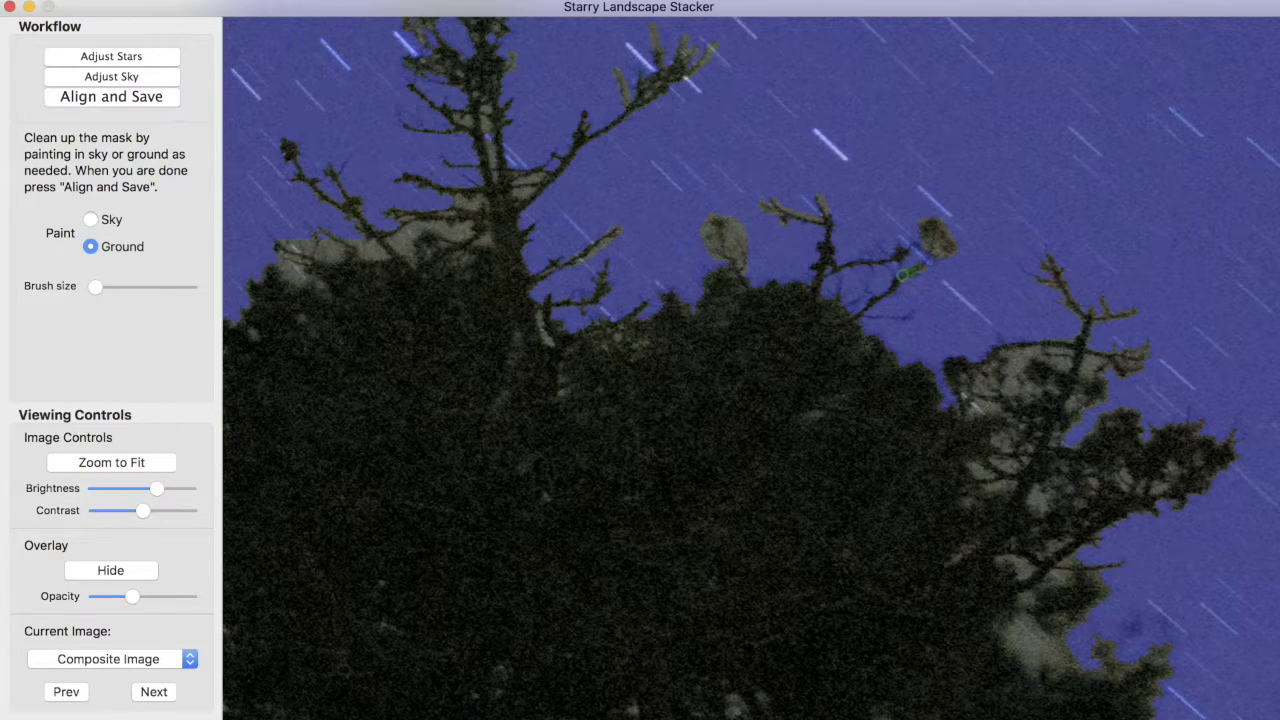
{"action": "mouse_move", "coordinate": [886, 250]}
{"action": "left_mouse_down"}
{"action": "mouse_move", "coordinate": [842, 265]}
{"action": "mouse_move", "coordinate": [880, 262]}
{"action": "mouse_move", "coordinate": [844, 280]}
{"action": "mouse_move", "coordinate": [837, 303]}
{"action": "mouse_move", "coordinate": [869, 288]}
{"action": "mouse_move", "coordinate": [866, 316]}
{"action": "mouse_move", "coordinate": [914, 319]}
{"action": "left_mouse_up"}
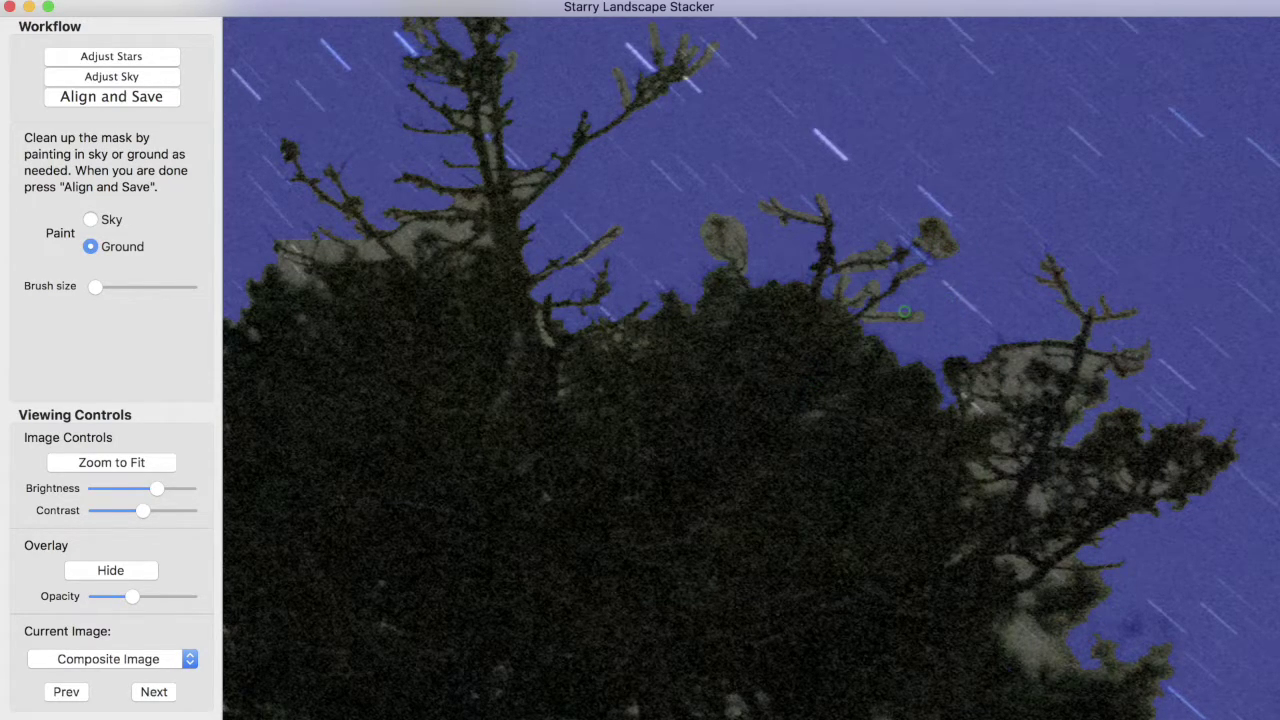
Step: Raise the mask overlay's opacity to nearly full with the whole image in view and enlarge the brush
{"action": "scroll", "coordinate": [769, 312], "scroll_direction": "up", "scroll_amount": 5}
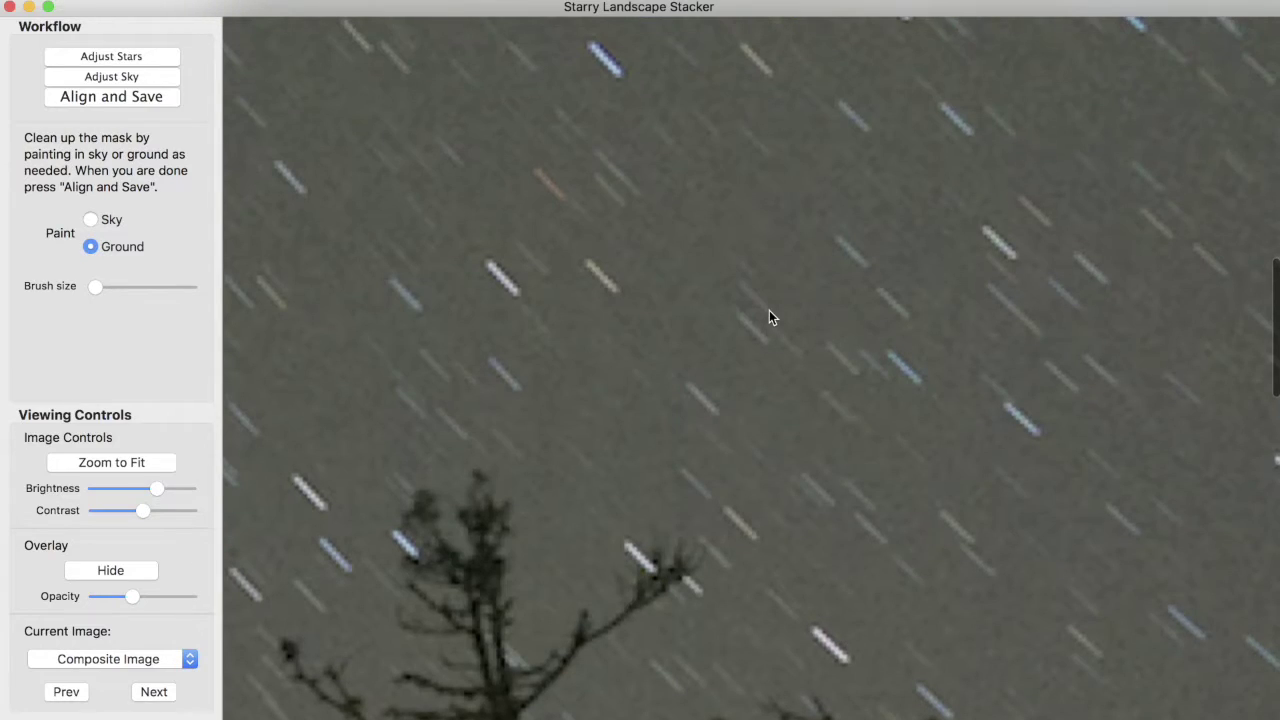
{"action": "scroll", "coordinate": [769, 310], "scroll_direction": "down", "scroll_amount": 5}
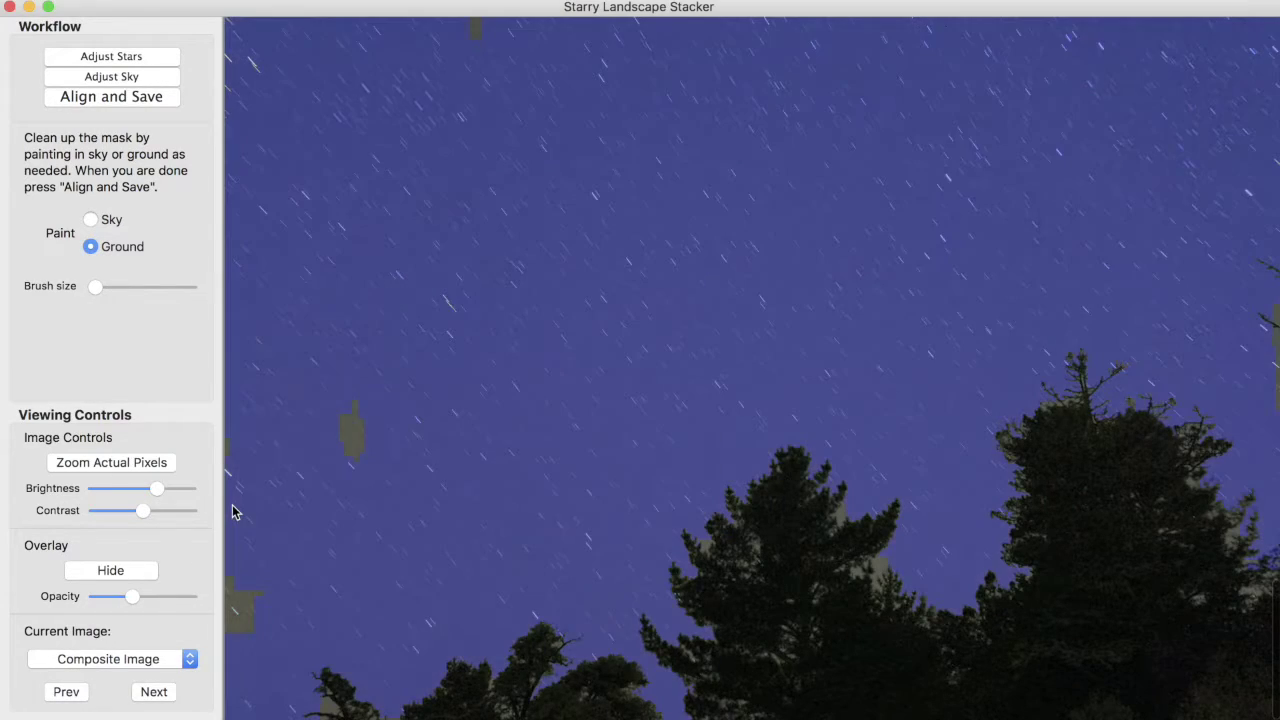
{"action": "left_click", "coordinate": [184, 598]}
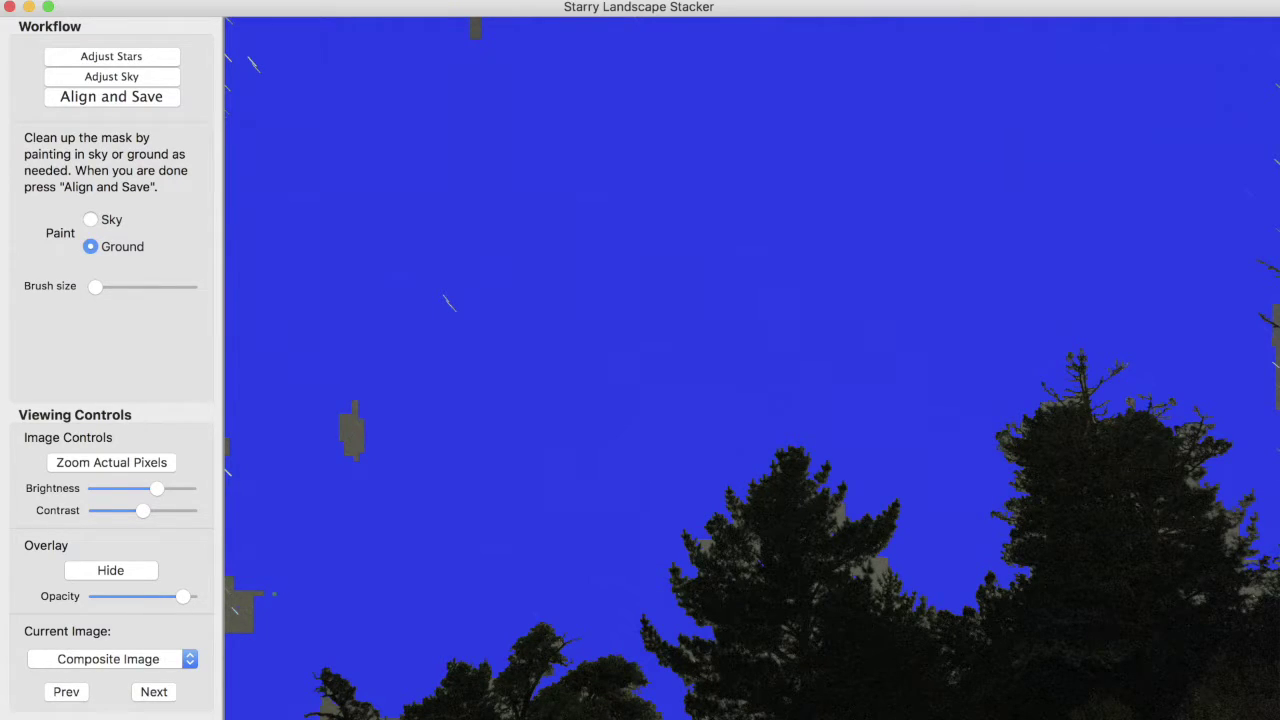
{"action": "key", "text": "bracketright"}
{"action": "key", "text": "bracketright"}
{"action": "key", "text": "bracketright"}
{"action": "key", "text": "bracketright"}
{"action": "key", "text": "bracketright"}
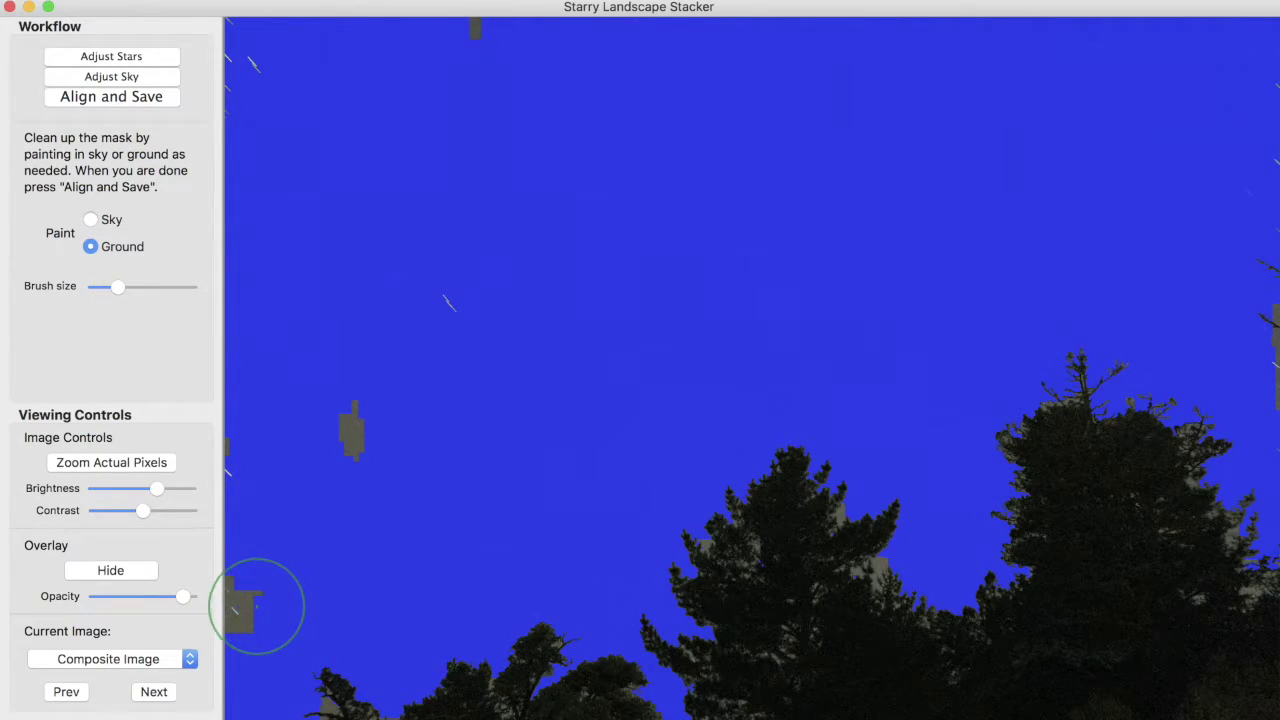
Step: Paint the unmasked patches and star streaks in the open sky and along the image edges as sky
{"action": "key", "text": "s"}
{"action": "left_click", "coordinate": [246, 606]}
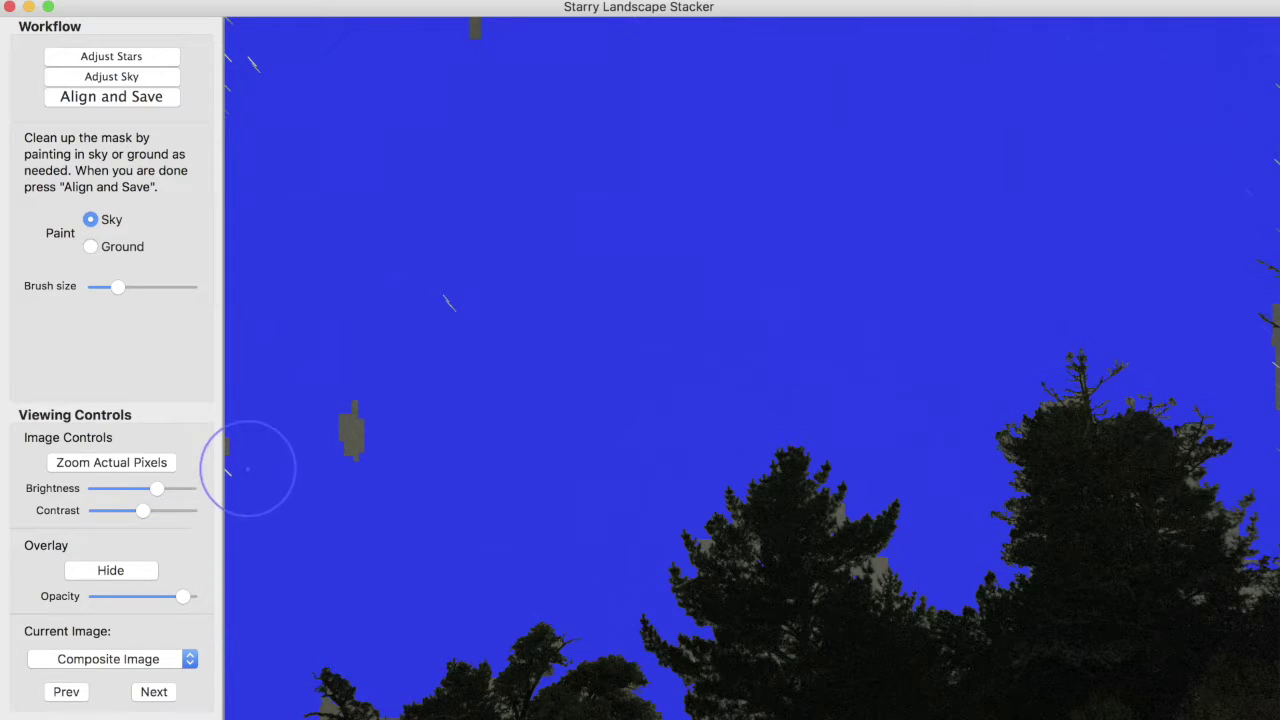
{"action": "left_click", "coordinate": [343, 434]}
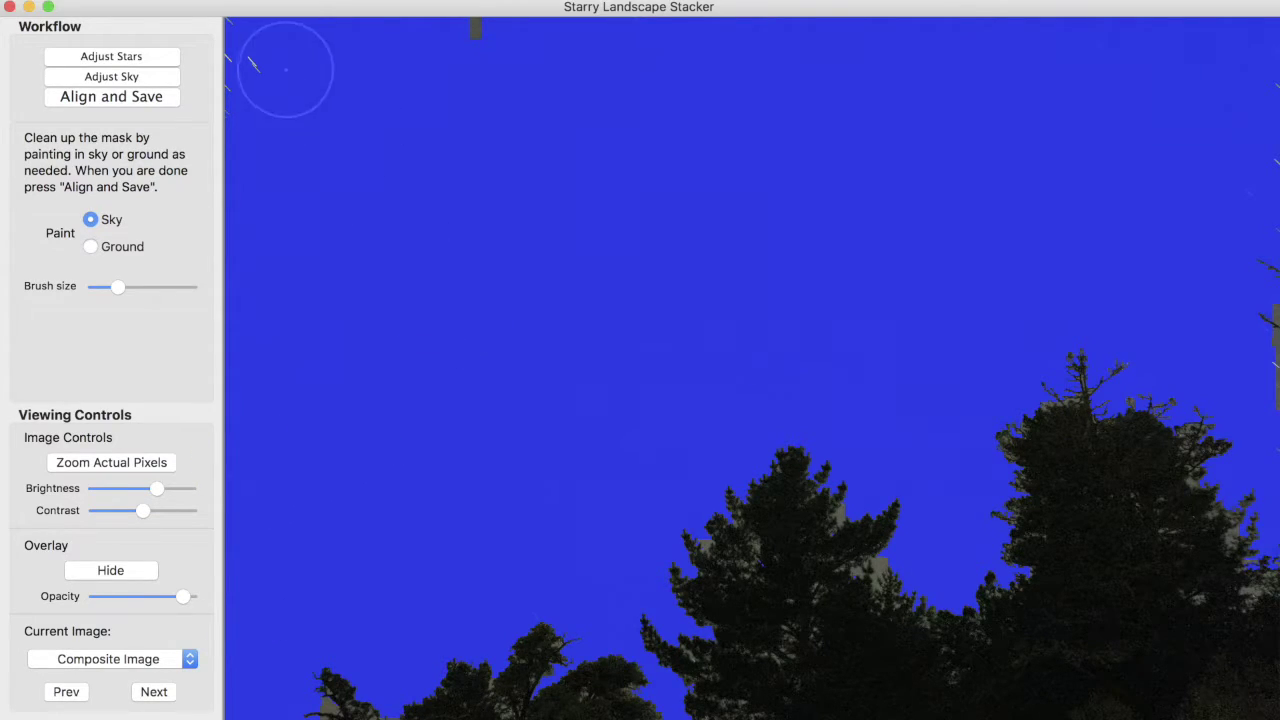
{"action": "left_click", "coordinate": [243, 54]}
{"action": "left_click", "coordinate": [479, 41]}
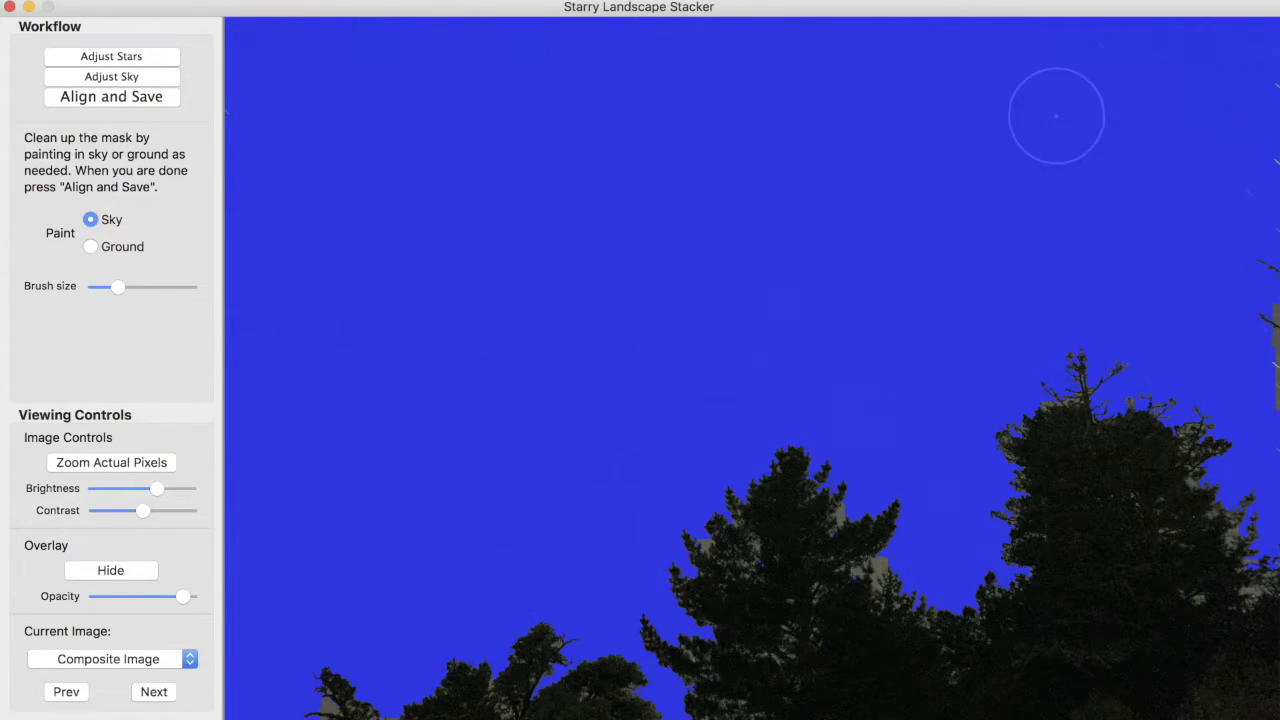
{"action": "left_click_drag", "start_coordinate": [1270, 148], "coordinate": [1261, 178]}
{"action": "left_click", "coordinate": [1265, 377]}
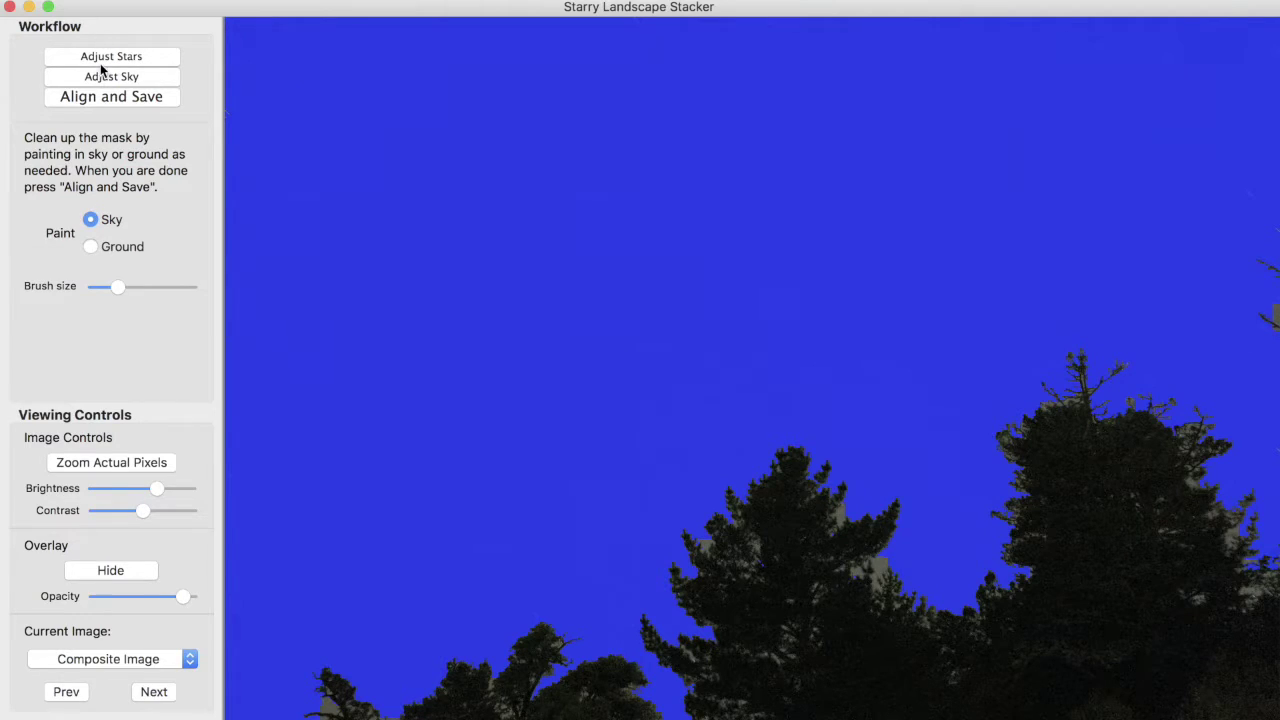
Step: Run Align and Save to build the composite, and dismiss the file save without saving
{"action": "left_click", "coordinate": [76, 97]}
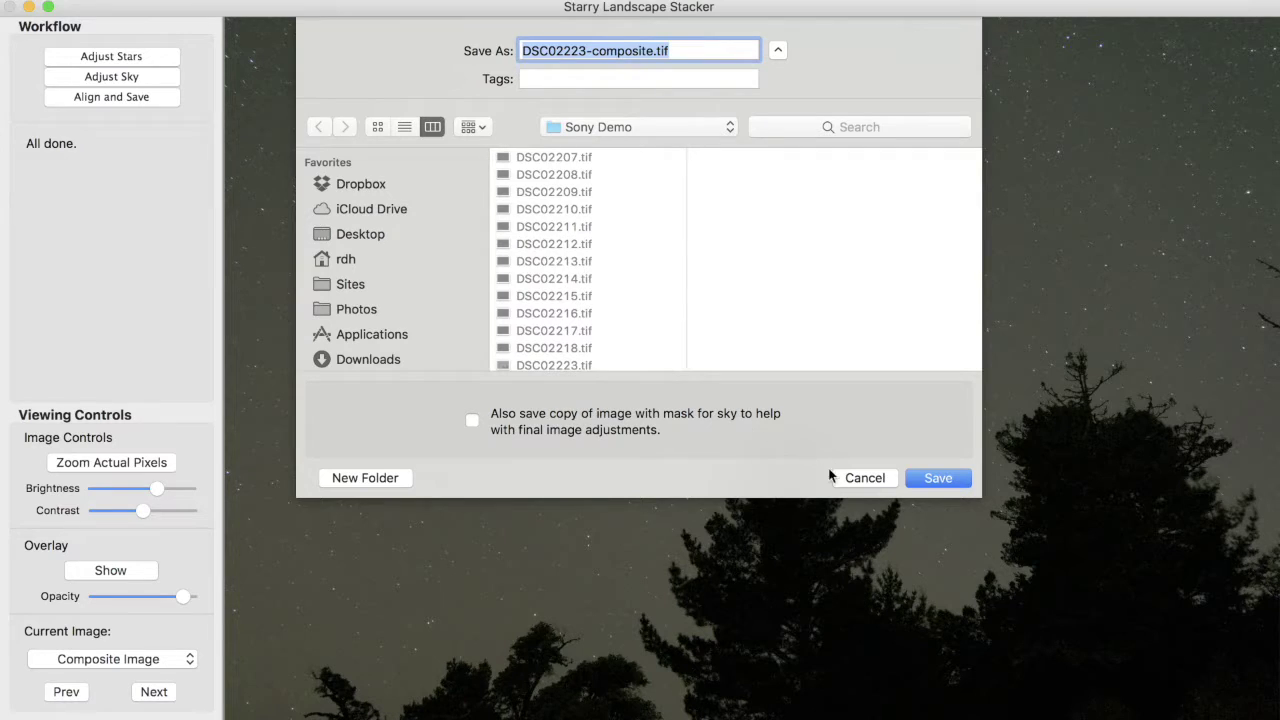
{"action": "left_click", "coordinate": [840, 480]}
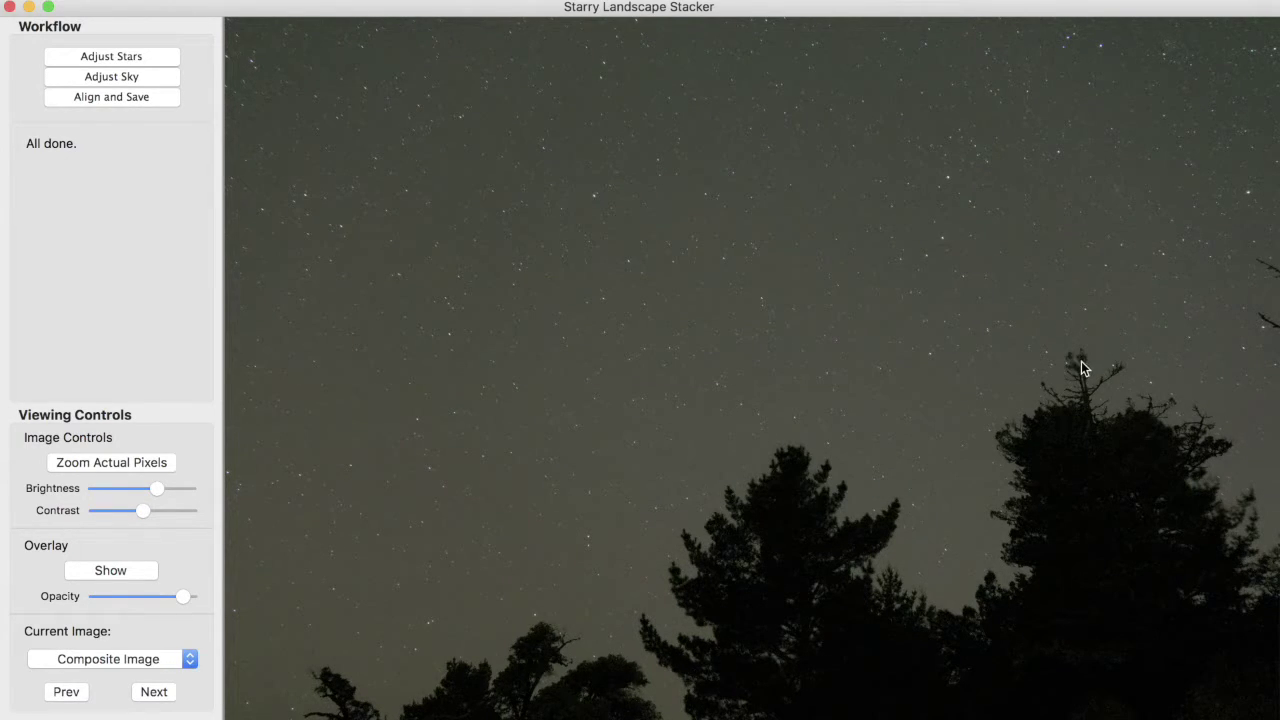
Step: Examine the aligned composite at actual pixels around the bare treetop and the neighbouring branches
{"action": "left_click", "coordinate": [1081, 358]}
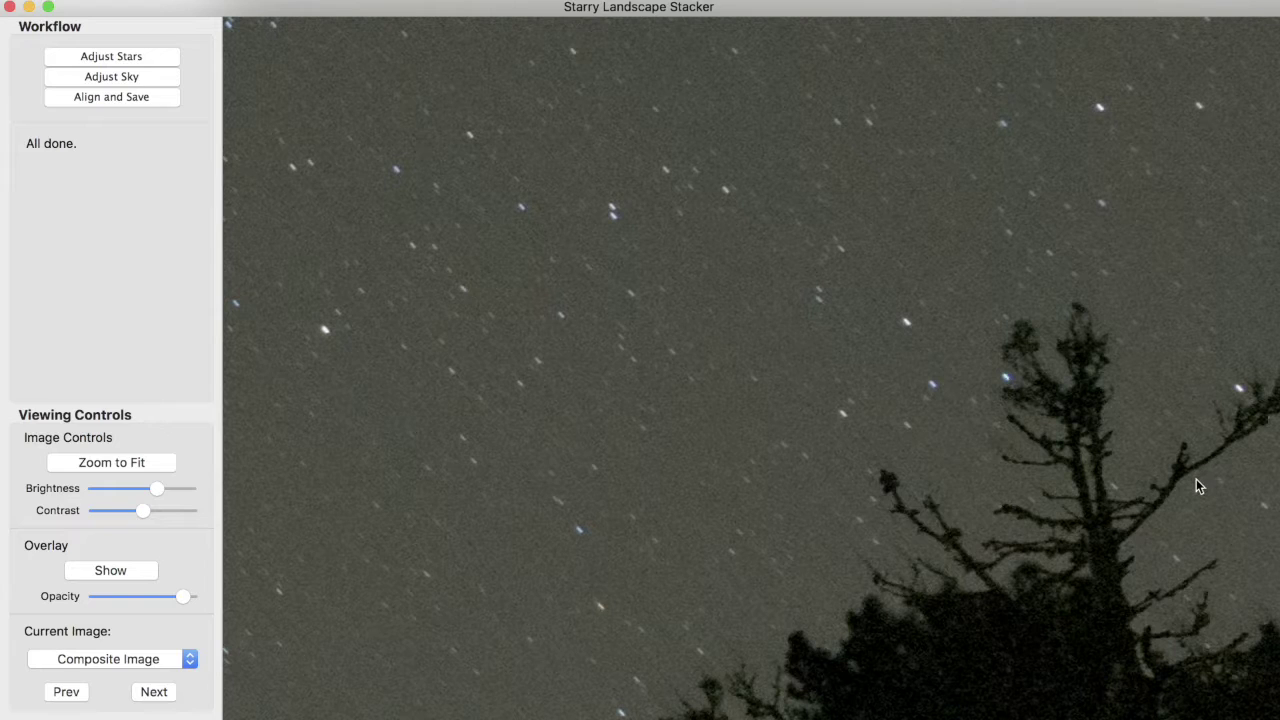
{"action": "left_click_drag", "start_coordinate": [1196, 479], "coordinate": [946, 463]}
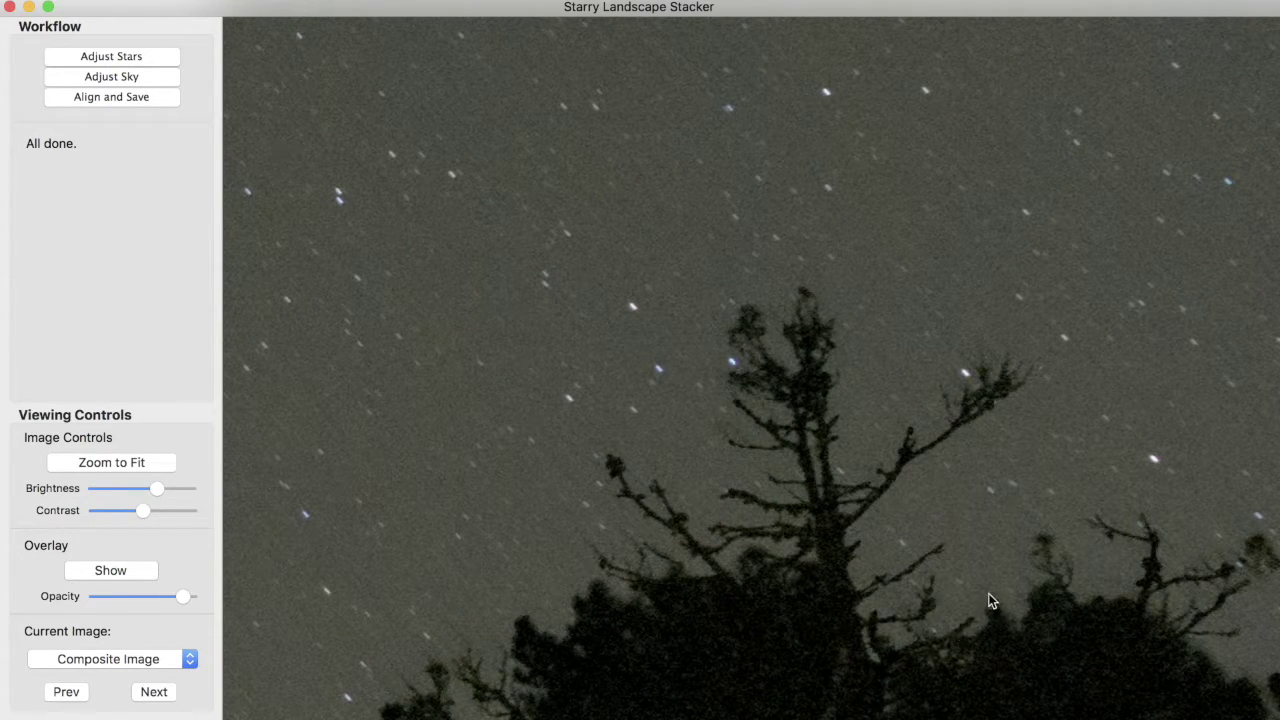
{"action": "left_click_drag", "start_coordinate": [988, 593], "coordinate": [830, 539]}
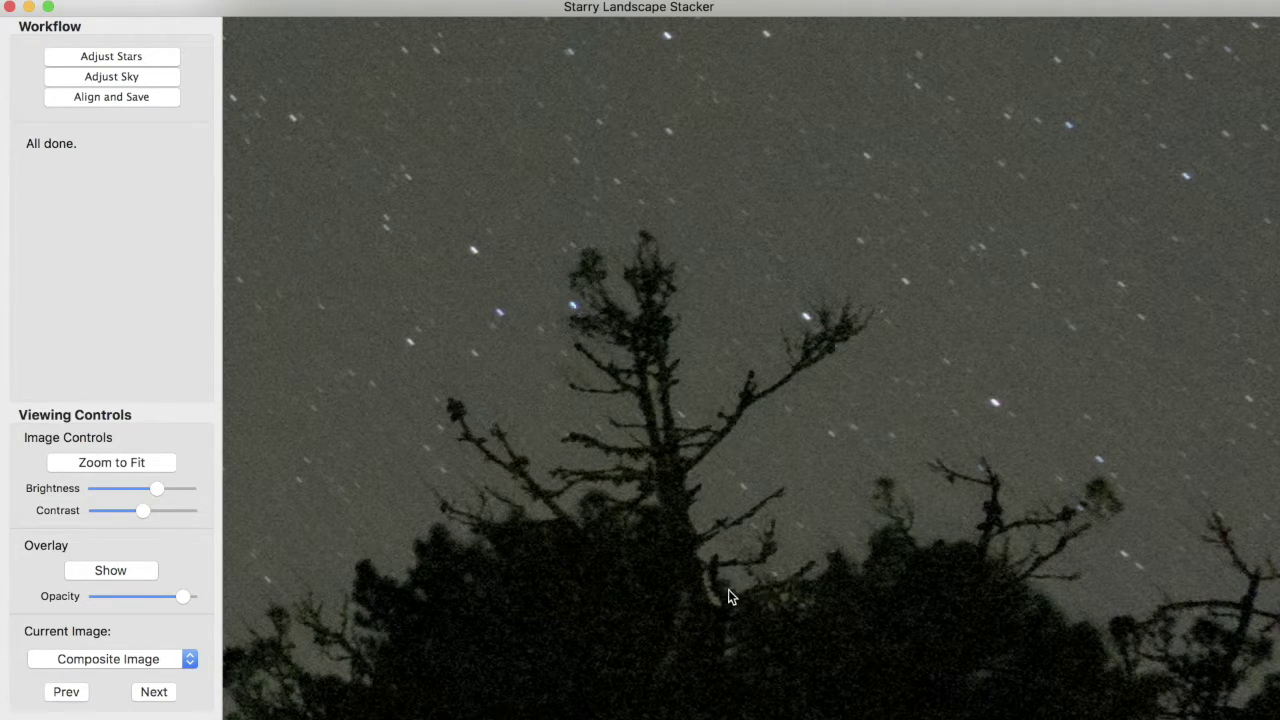
Step: Examine the outlines of the treetops against the sky in the aligned composite at actual pixels
{"action": "left_click_drag", "start_coordinate": [660, 576], "coordinate": [1097, 407]}
{"action": "left_click_drag", "start_coordinate": [914, 590], "coordinate": [789, 319]}
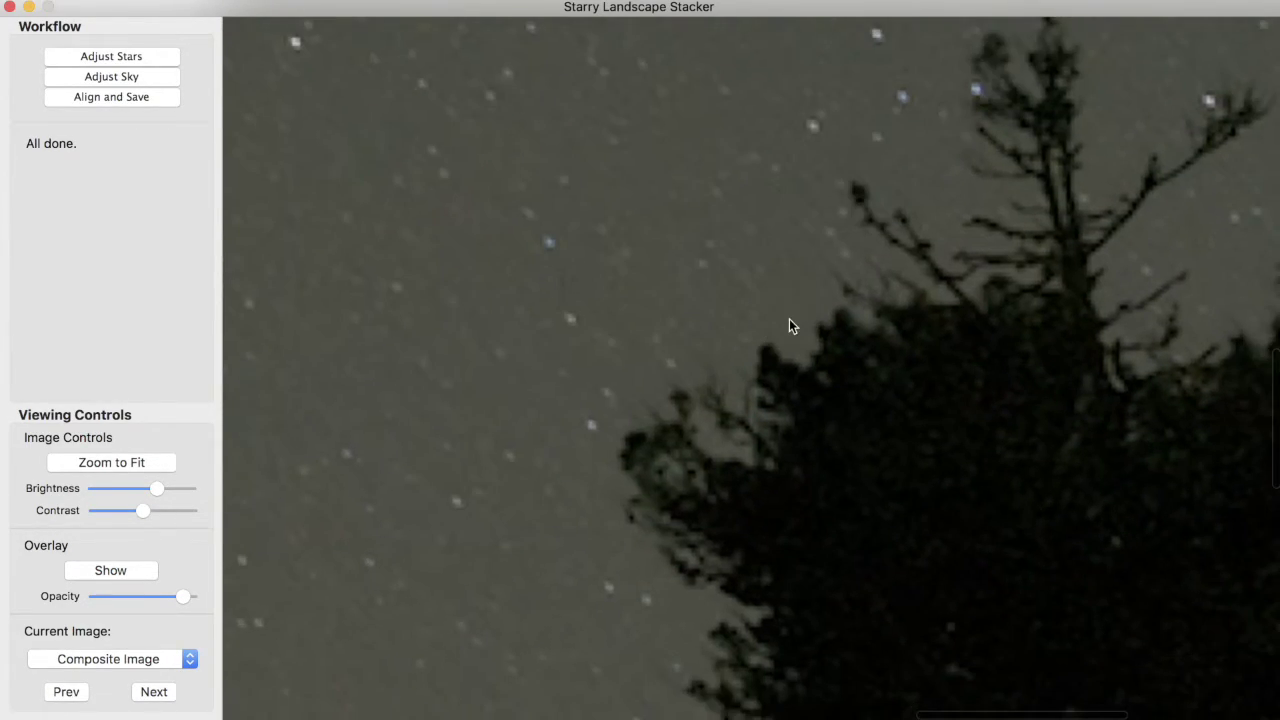
{"action": "left_click", "coordinate": [534, 557]}
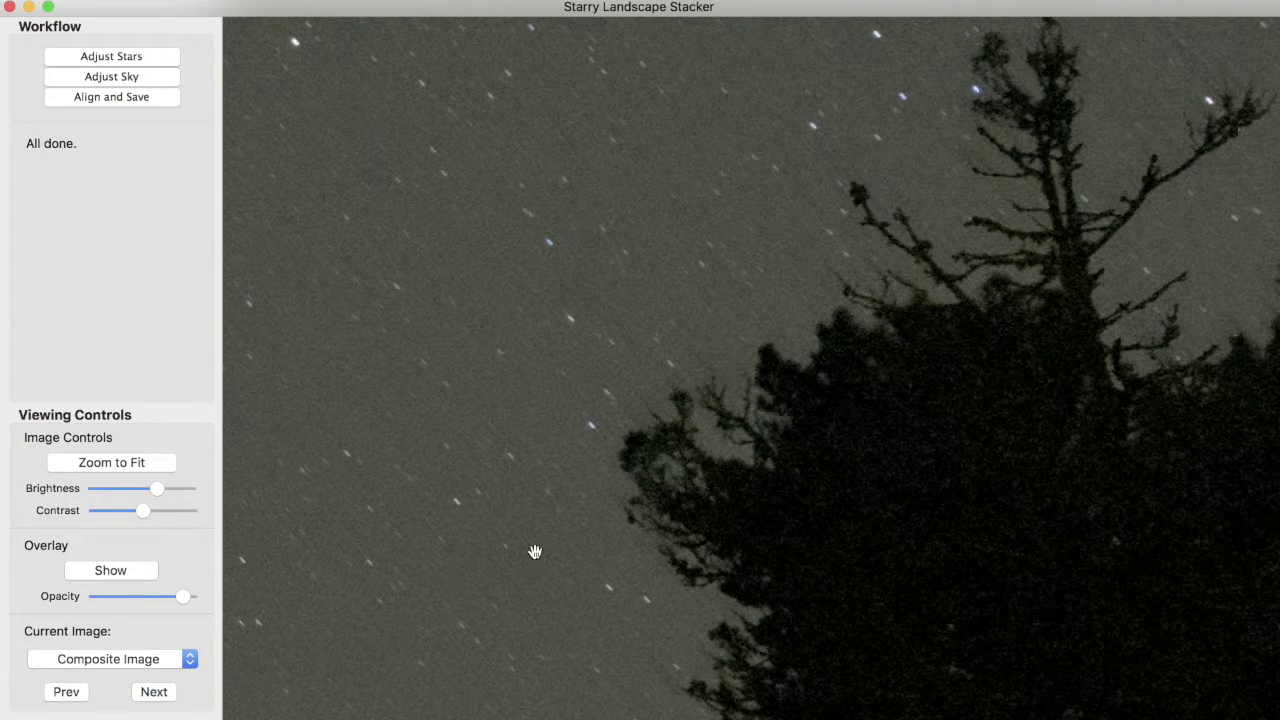
{"action": "double_click", "coordinate": [535, 553]}
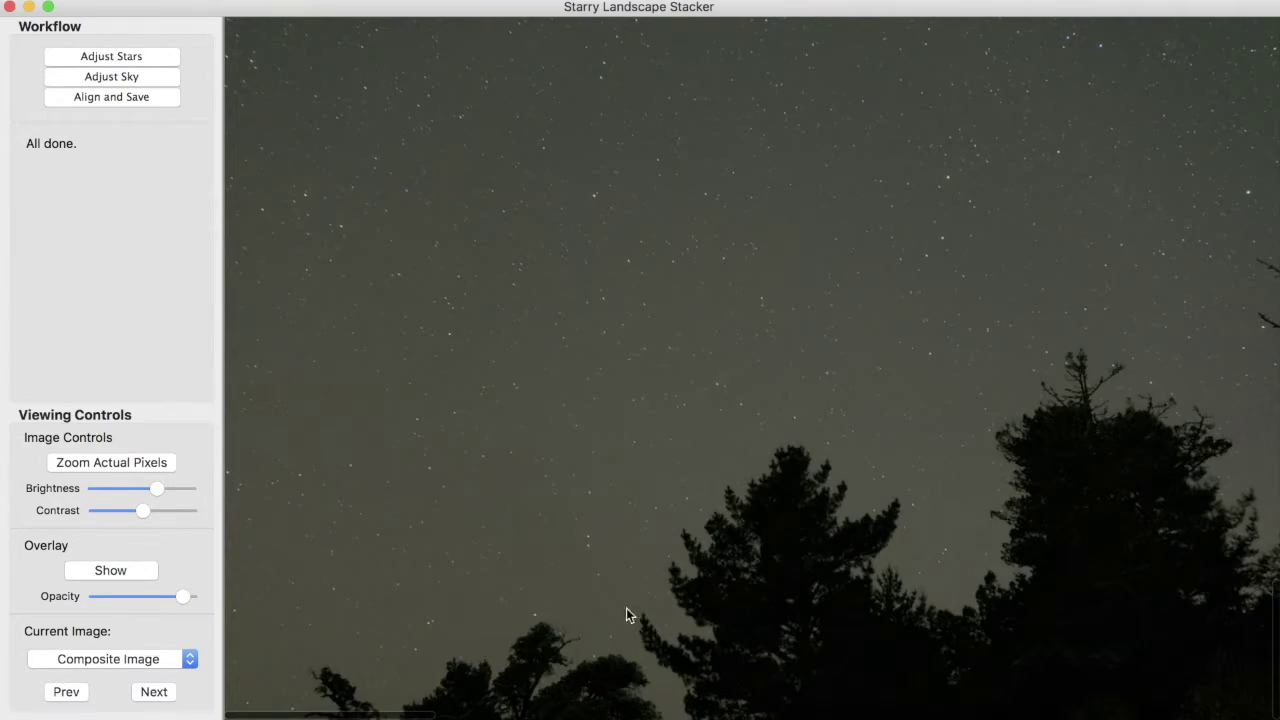
{"action": "double_click", "coordinate": [712, 622]}
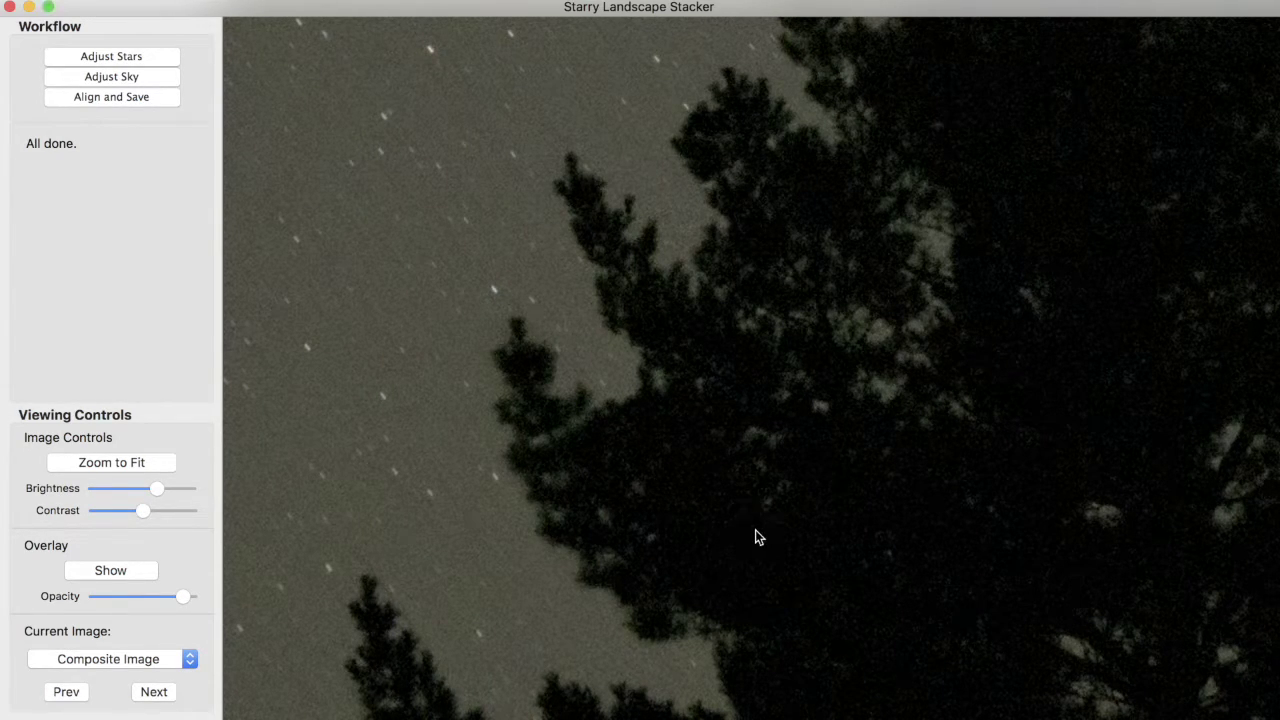
{"action": "left_click_drag", "start_coordinate": [691, 627], "coordinate": [611, 558]}
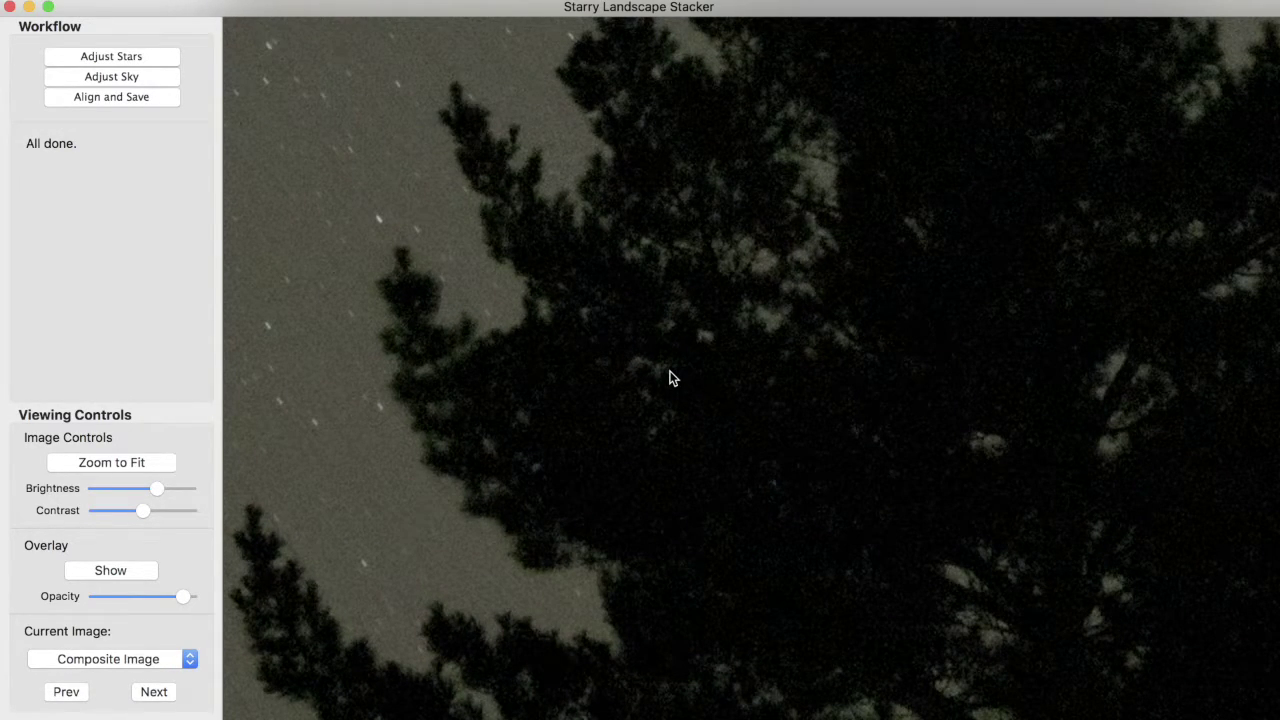
{"action": "left_click_drag", "start_coordinate": [649, 349], "coordinate": [654, 514]}
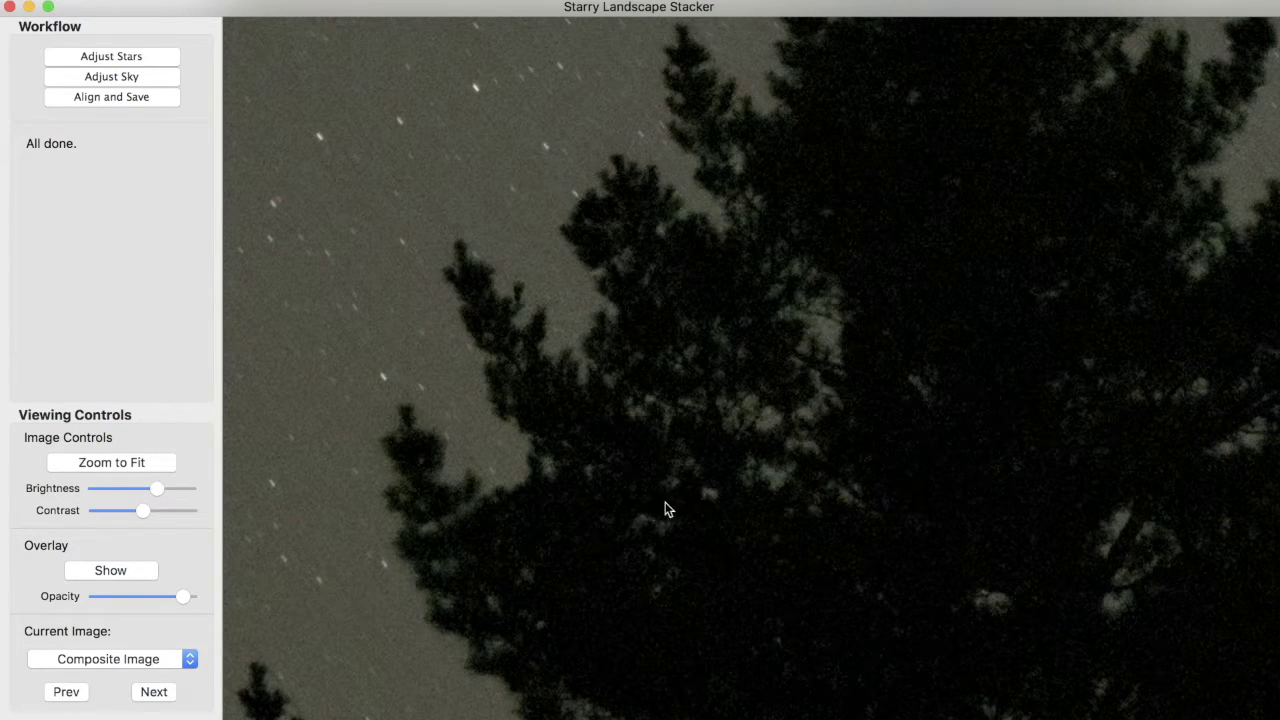
{"action": "left_click_drag", "start_coordinate": [775, 372], "coordinate": [686, 449]}
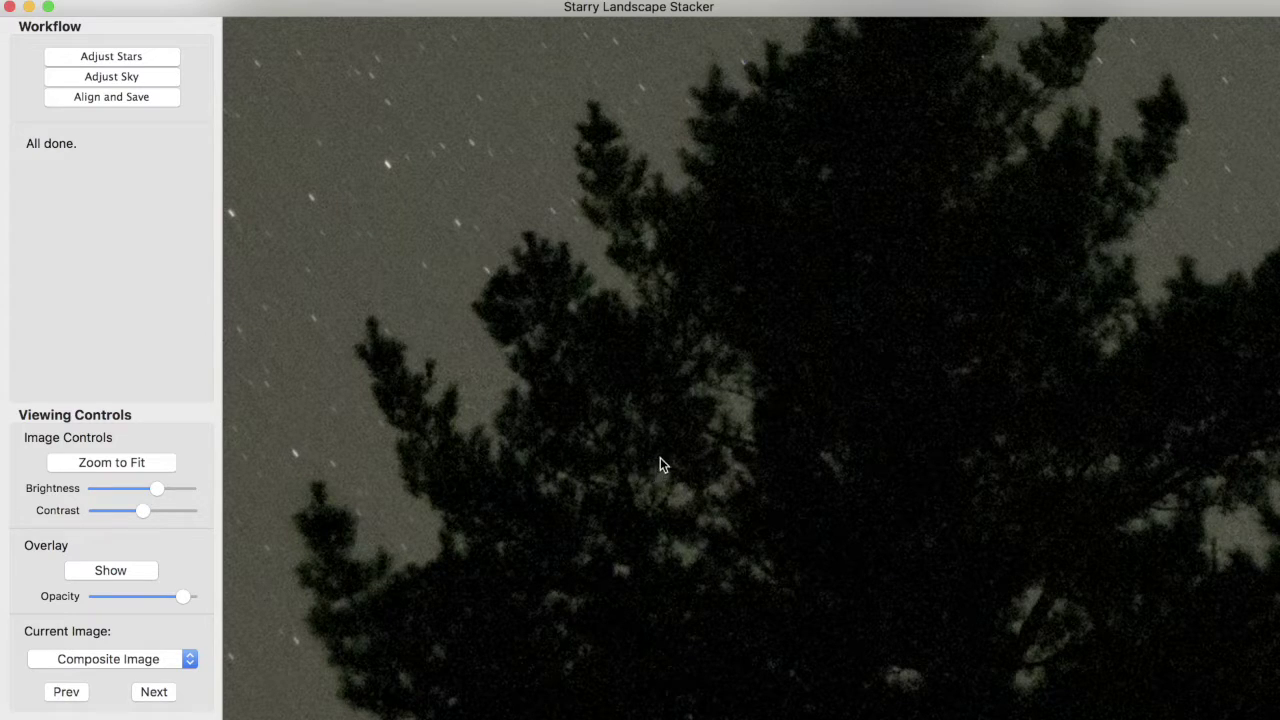
{"action": "left_click_drag", "start_coordinate": [786, 409], "coordinate": [731, 500]}
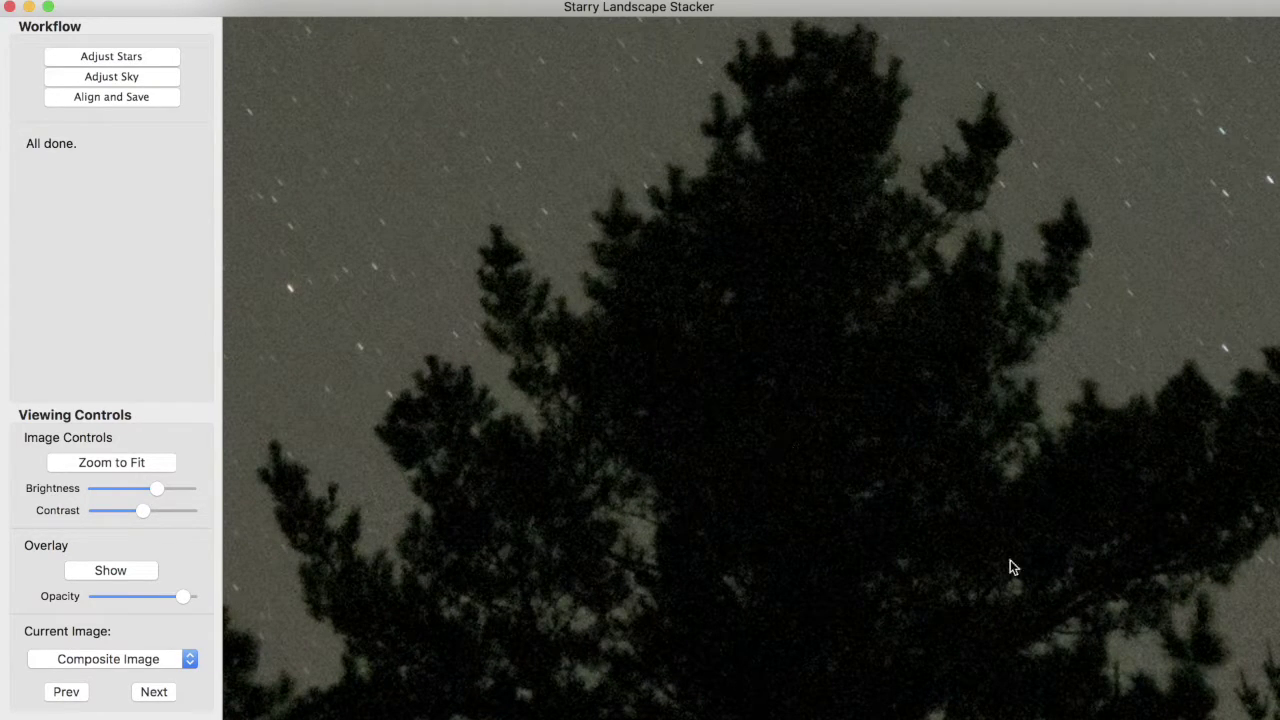
{"action": "left_click_drag", "start_coordinate": [1039, 566], "coordinate": [688, 454]}
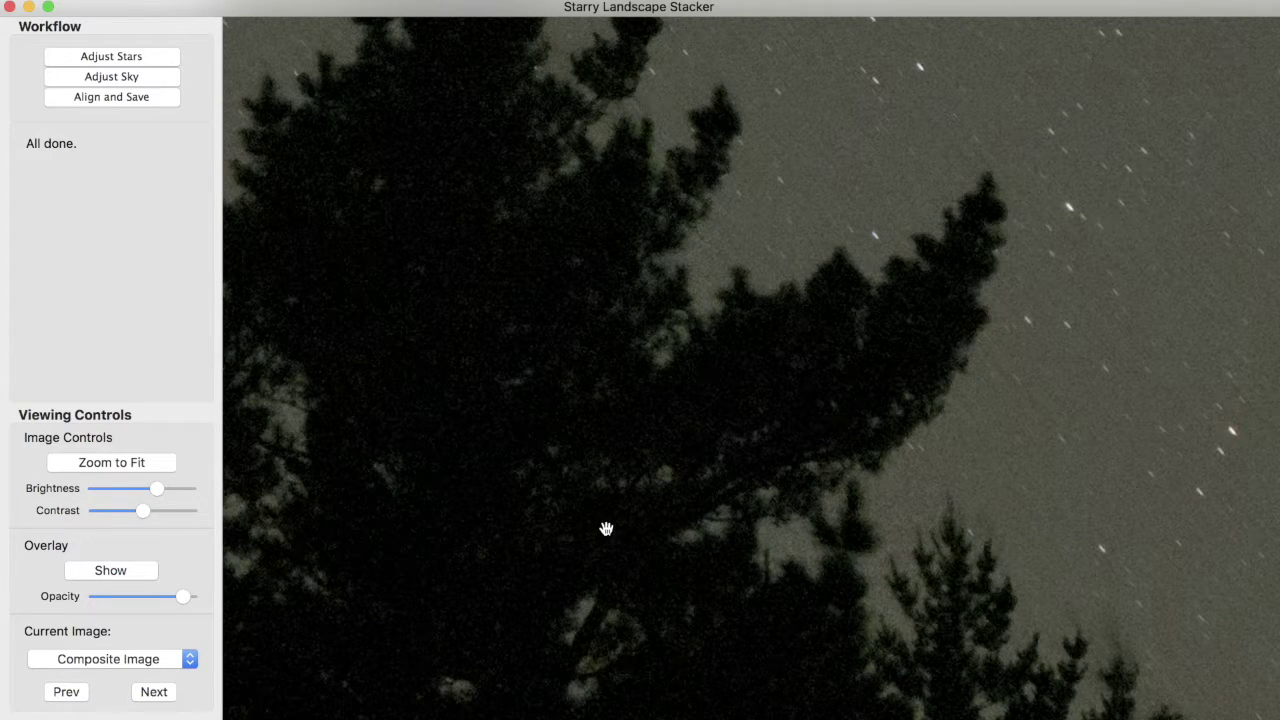
Step: Examine the small sky gaps between the branches and the dark lower foliage in the composite
{"action": "left_click_drag", "start_coordinate": [607, 528], "coordinate": [857, 429]}
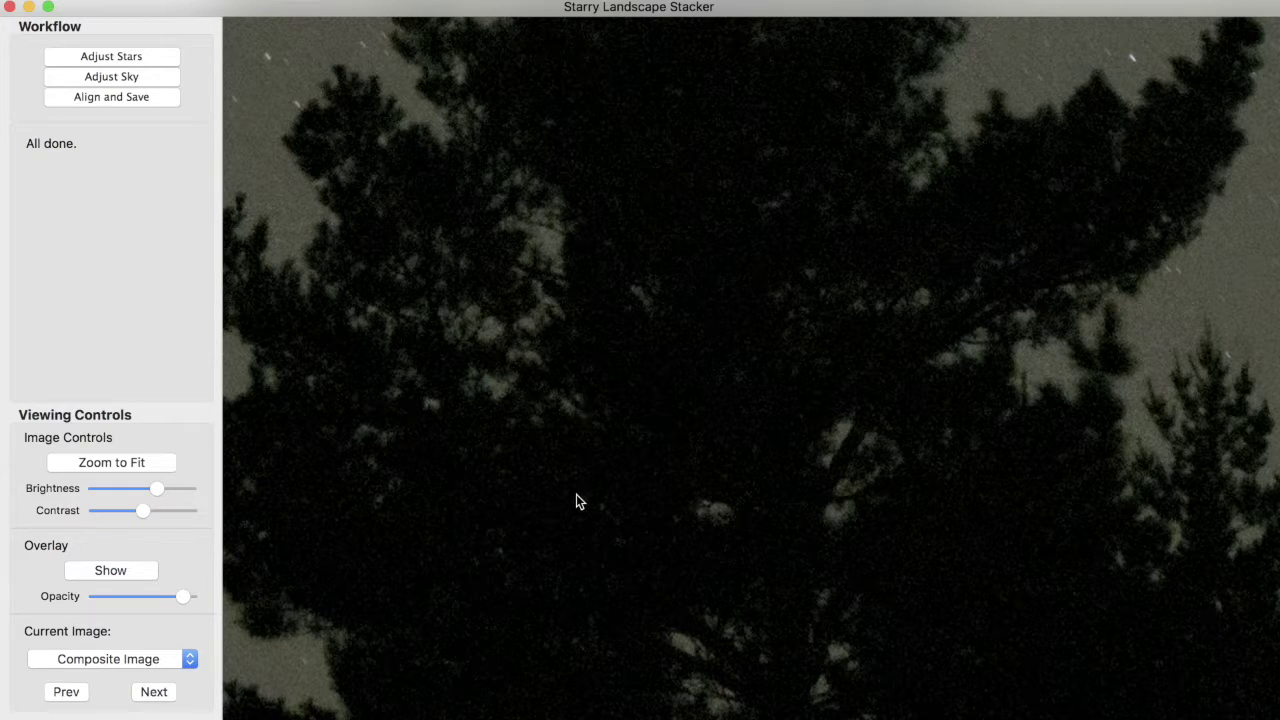
{"action": "left_click_drag", "start_coordinate": [576, 498], "coordinate": [904, 340]}
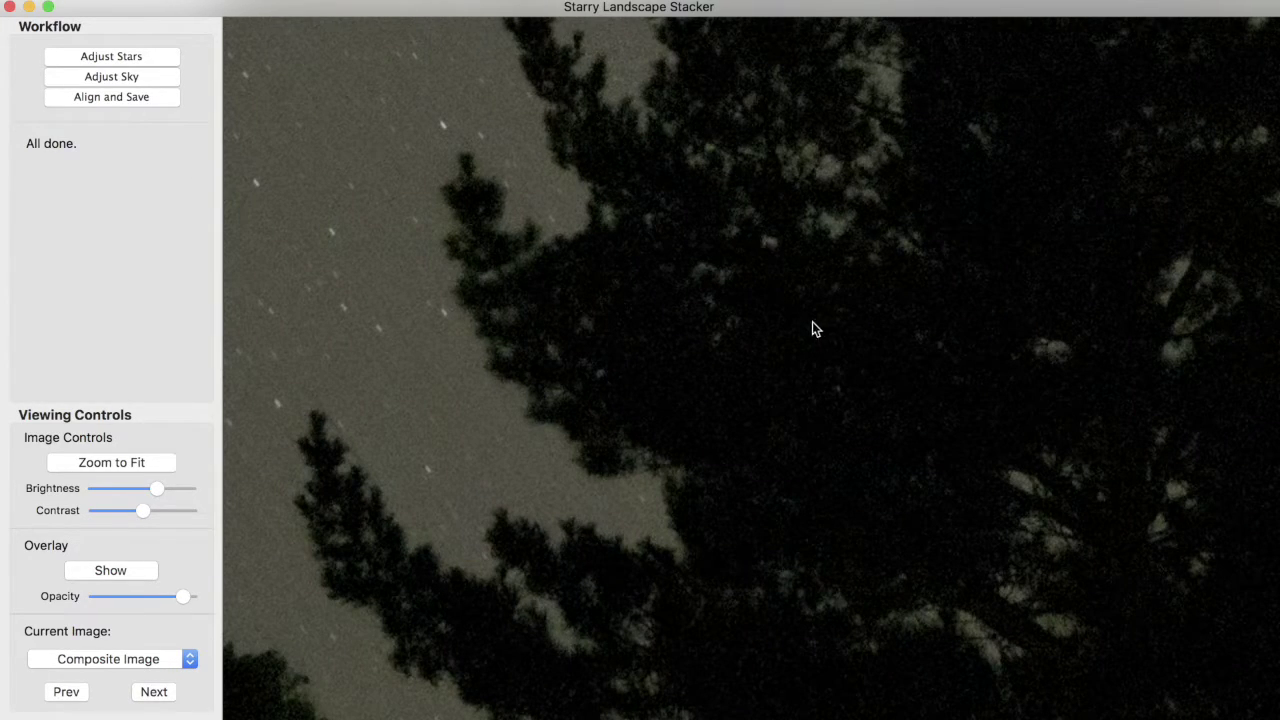
{"action": "left_click_drag", "start_coordinate": [657, 286], "coordinate": [646, 369]}
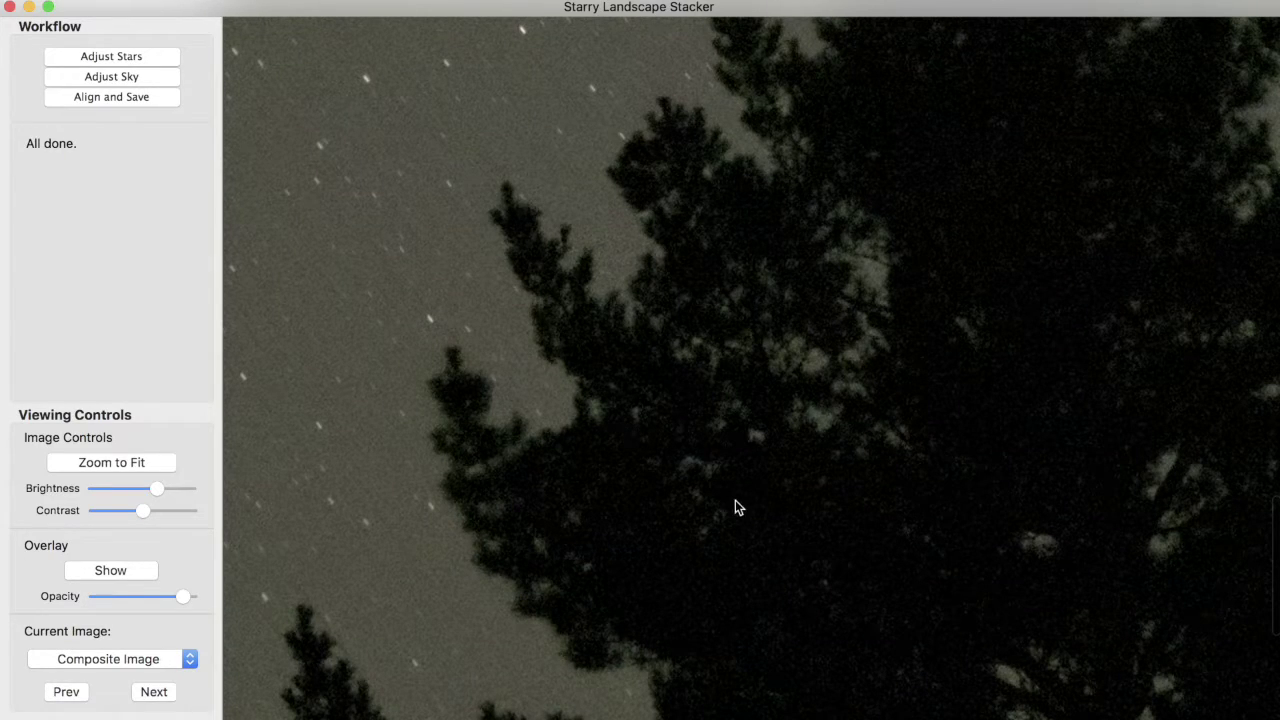
{"action": "left_click_drag", "start_coordinate": [656, 444], "coordinate": [737, 154]}
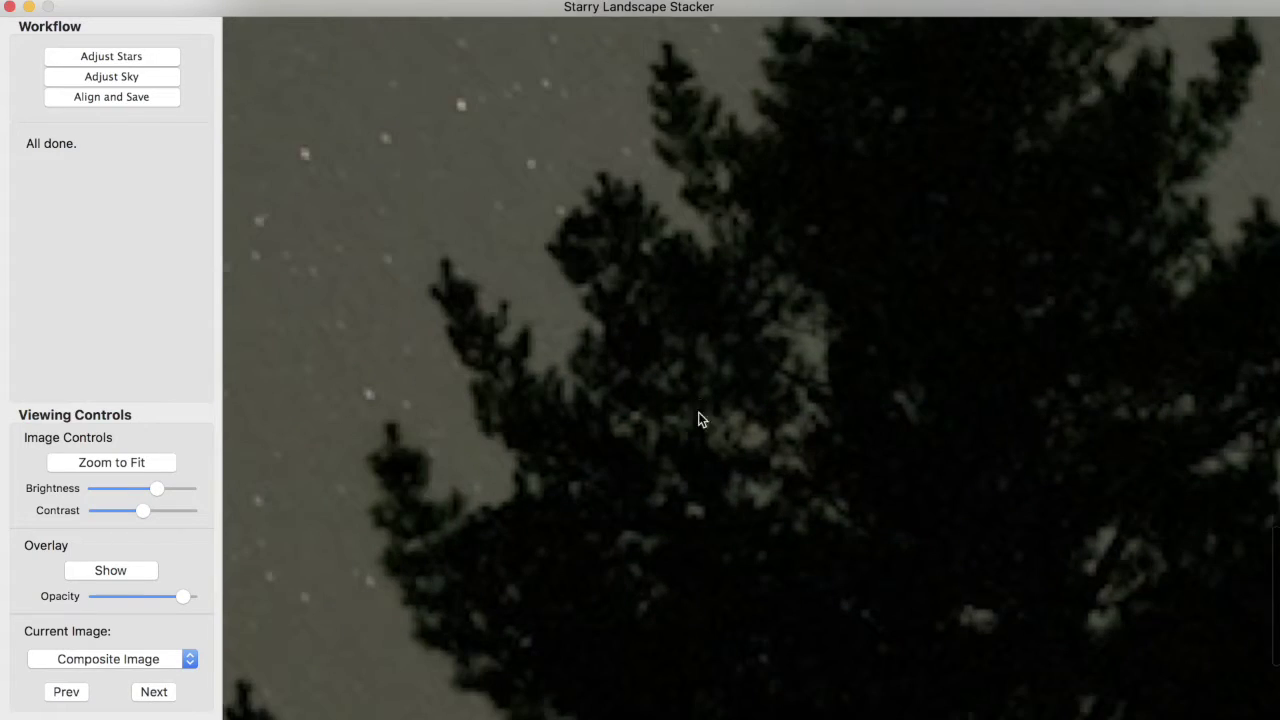
{"action": "left_click_drag", "start_coordinate": [693, 512], "coordinate": [697, 250]}
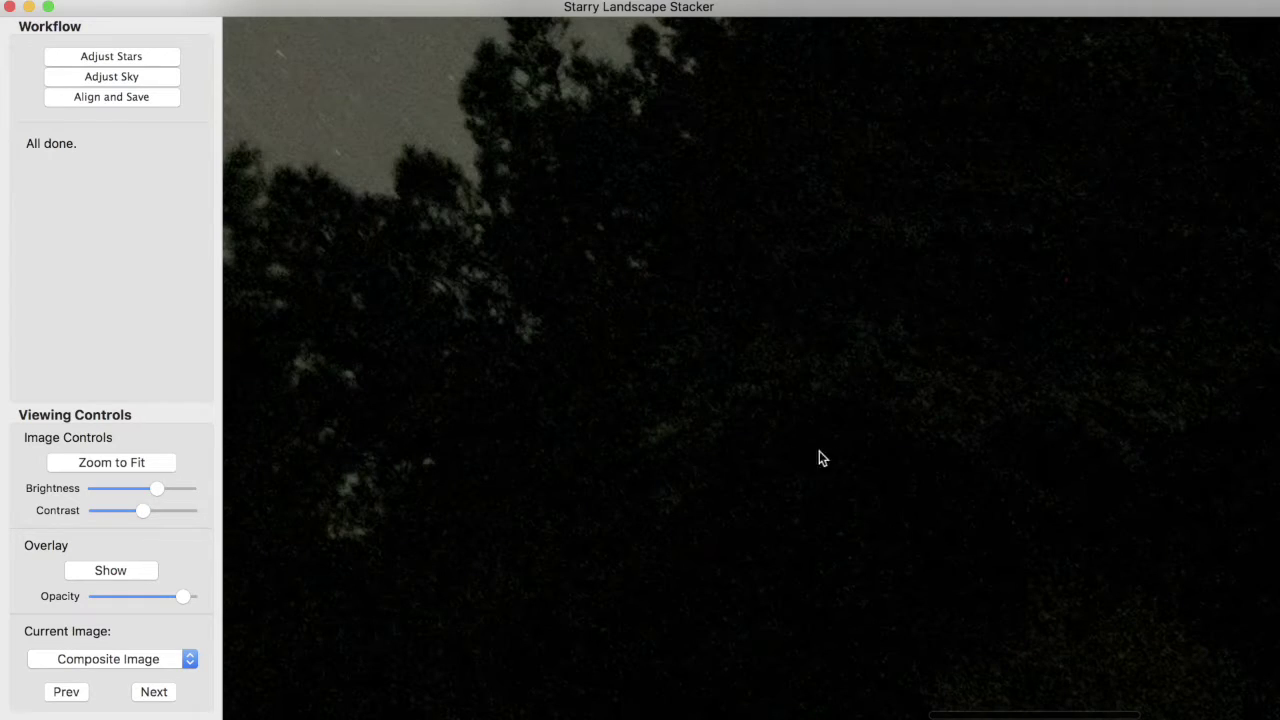
{"action": "left_click_drag", "start_coordinate": [820, 457], "coordinate": [294, 471]}
{"action": "left_click_drag", "start_coordinate": [689, 446], "coordinate": [218, 403]}
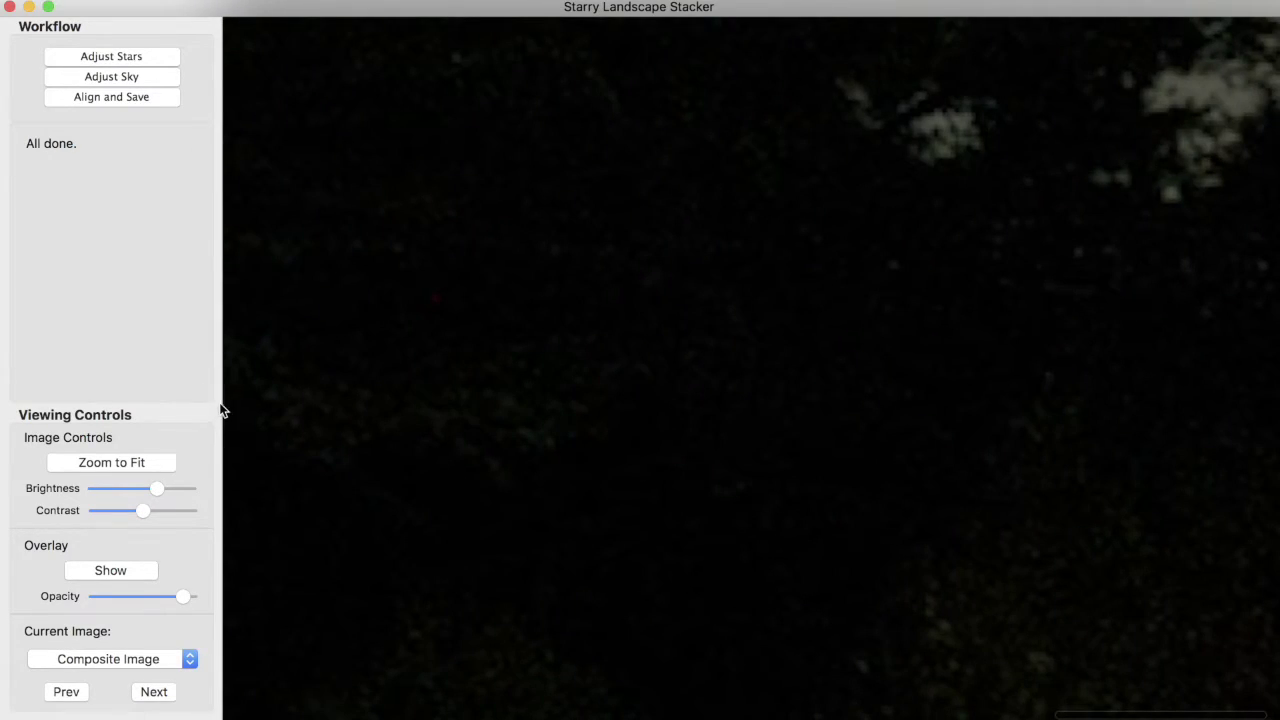
{"action": "left_click_drag", "start_coordinate": [820, 426], "coordinate": [240, 426]}
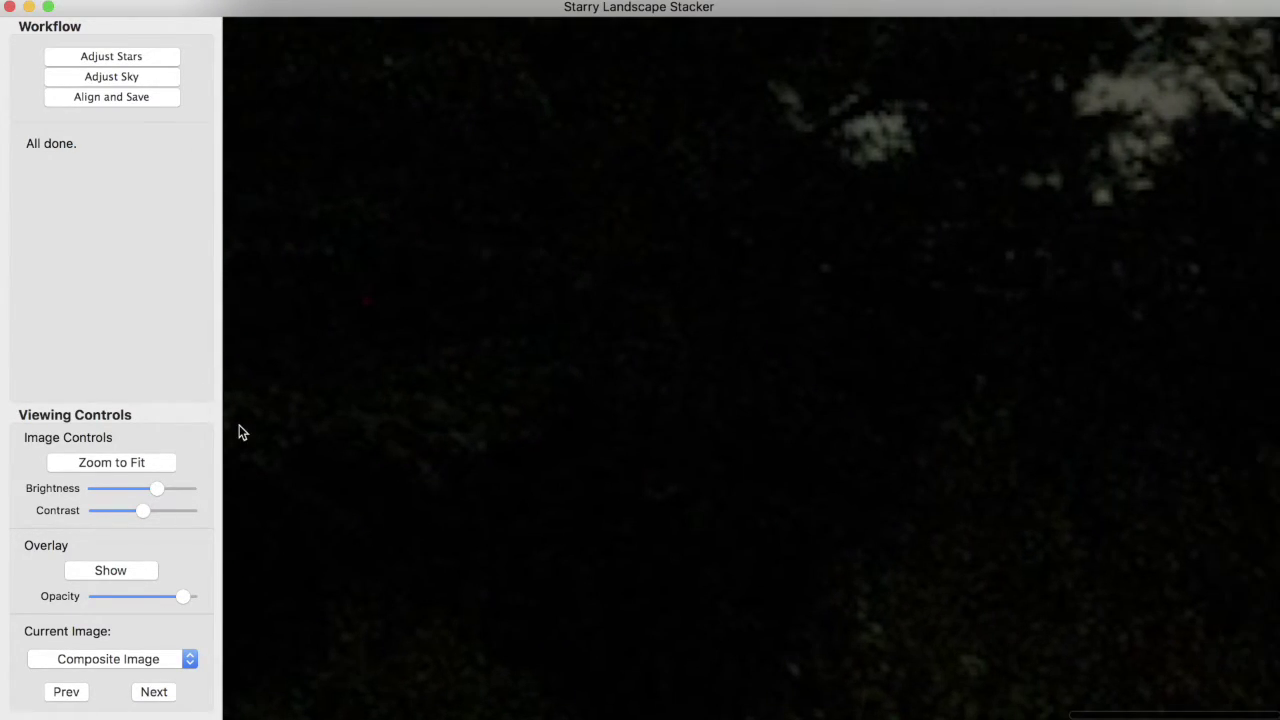
{"action": "double_click", "coordinate": [544, 423]}
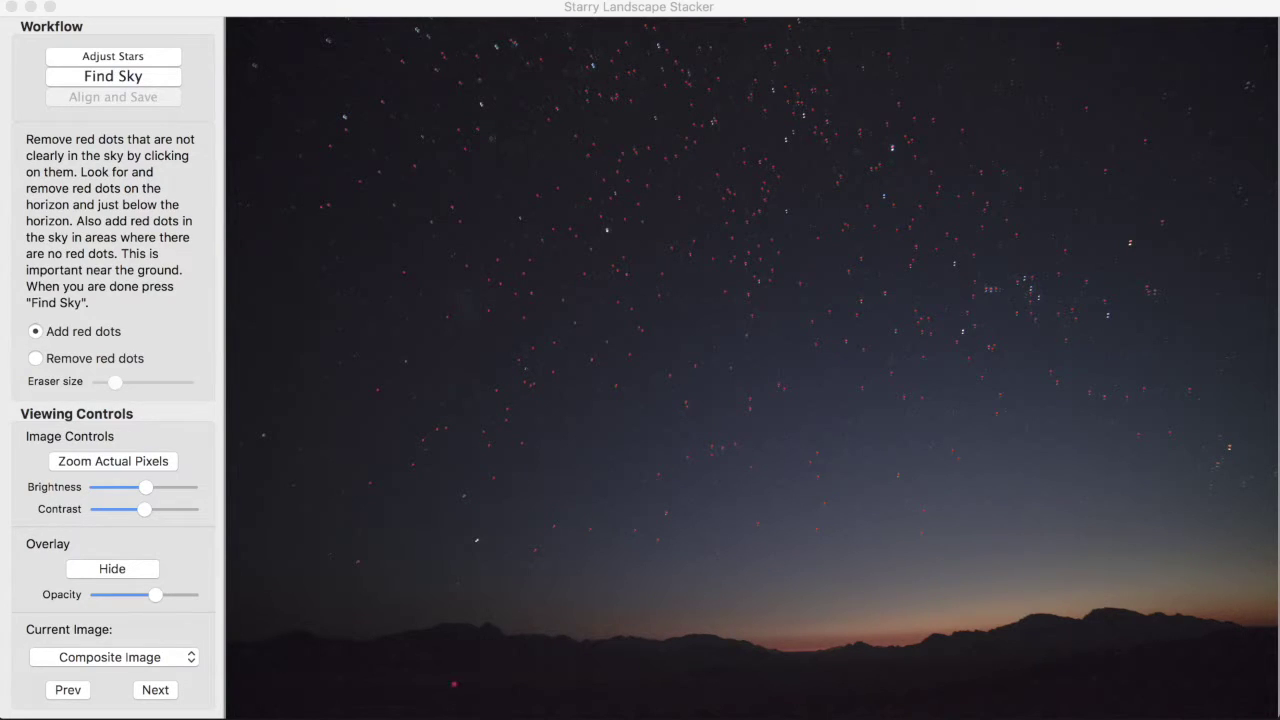
Step: Scatter trial red dots across the dark ground of the dusk mountain image and erase them with a larger eraser
{"action": "left_click", "coordinate": [438, 683]}
{"action": "left_click", "coordinate": [505, 686]}
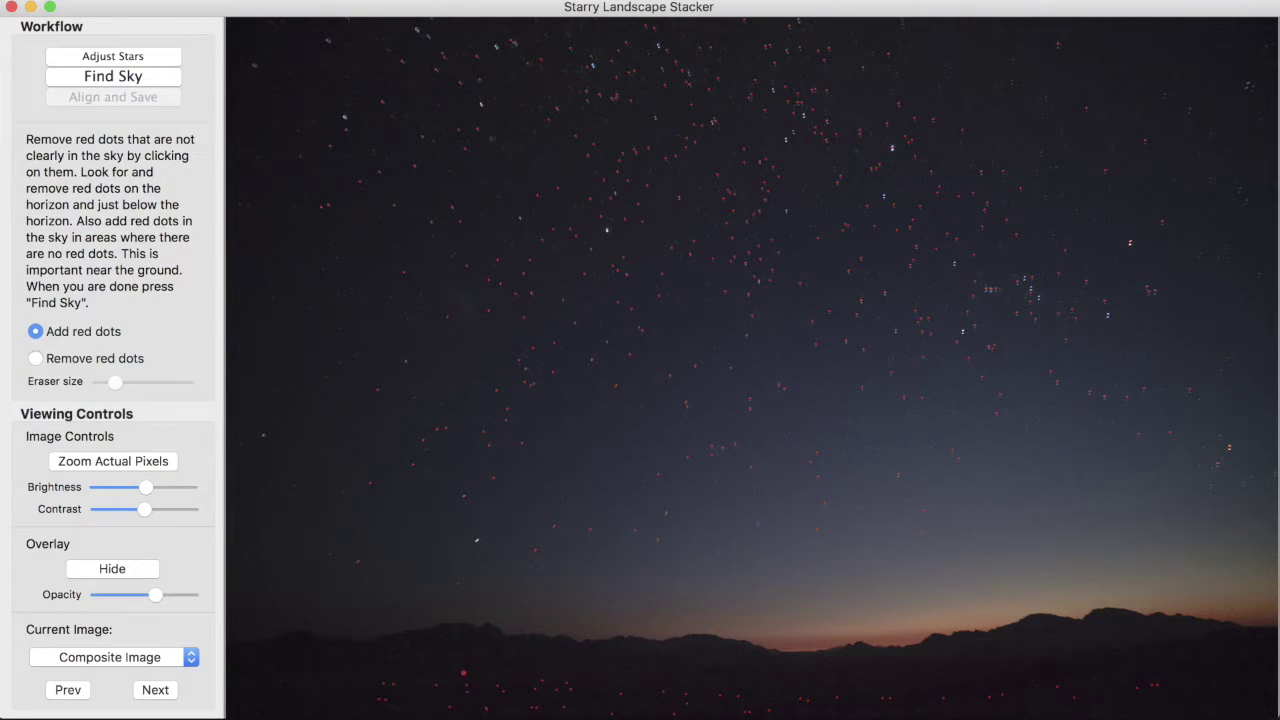
{"action": "key", "text": "r"}
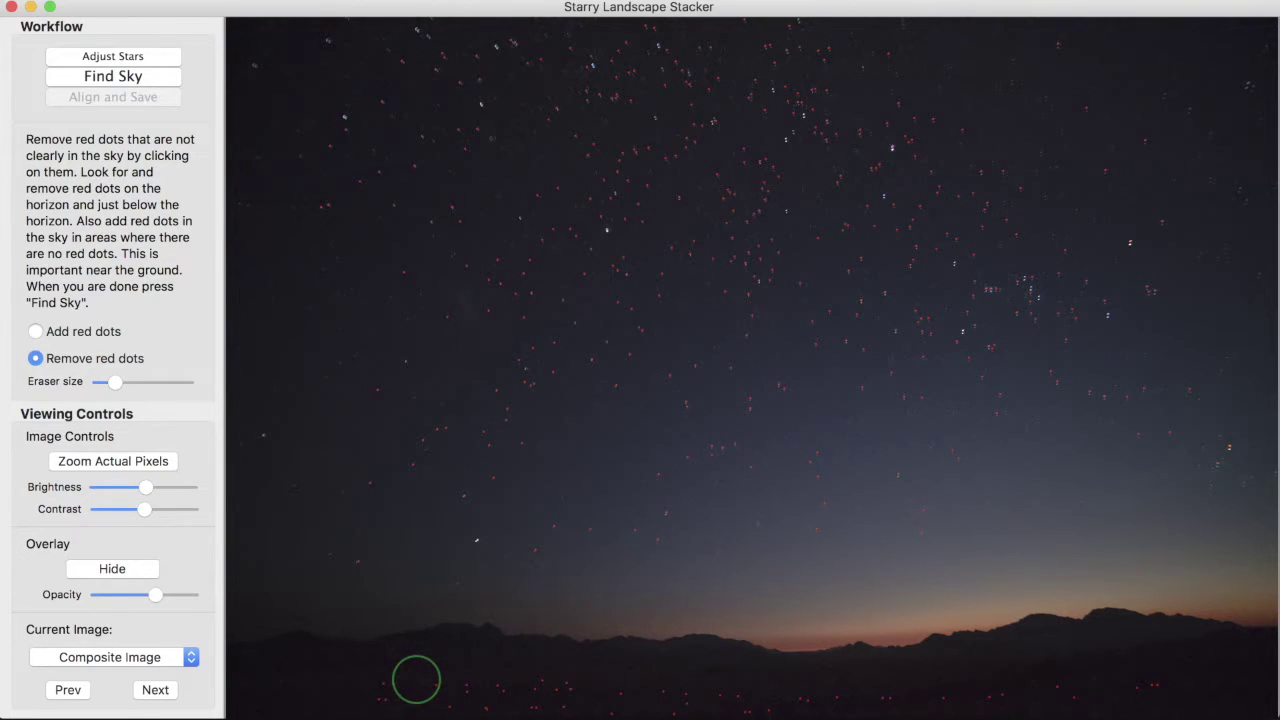
{"action": "scroll", "coordinate": [416, 679], "scroll_direction": "up", "scroll_amount": 5}
{"action": "mouse_move", "coordinate": [383, 686]}
{"action": "left_mouse_down"}
{"action": "mouse_move", "coordinate": [914, 680]}
{"action": "mouse_move", "coordinate": [1135, 695]}
{"action": "left_mouse_up"}
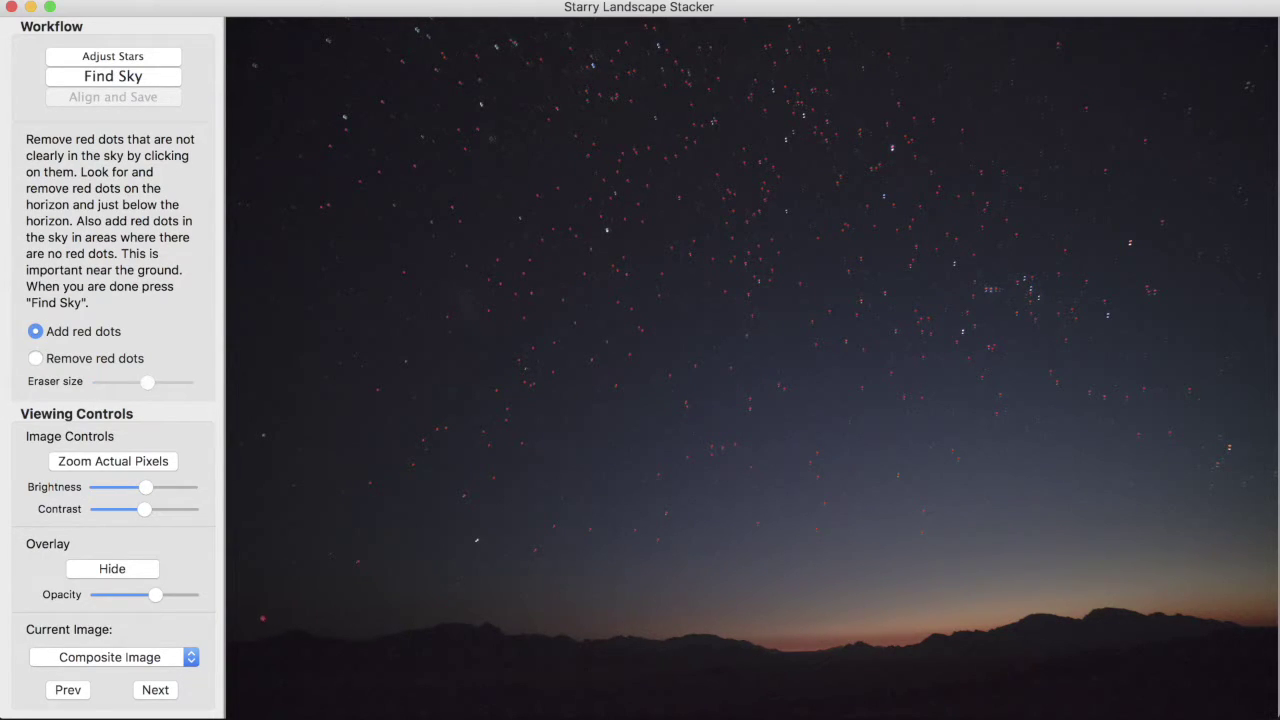
Step: Add rows of red dots in the empty sky just above the mountain horizon and run Find Sky
{"action": "left_click_drag", "start_coordinate": [261, 618], "coordinate": [243, 606]}
{"action": "left_click_drag", "start_coordinate": [1169, 594], "coordinate": [1223, 598]}
{"action": "left_click_drag", "start_coordinate": [247, 592], "coordinate": [237, 592]}
{"action": "left_click", "coordinate": [108, 78]}
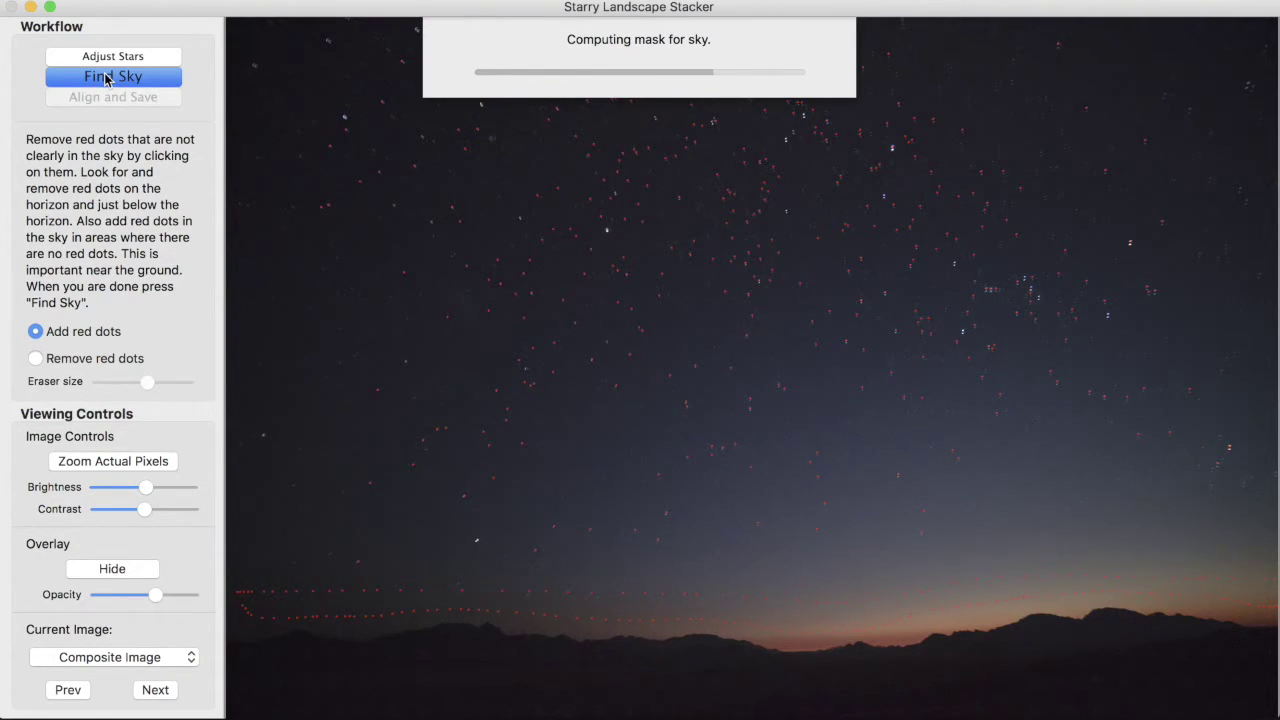
{"action": "left_click", "coordinate": [103, 73]}
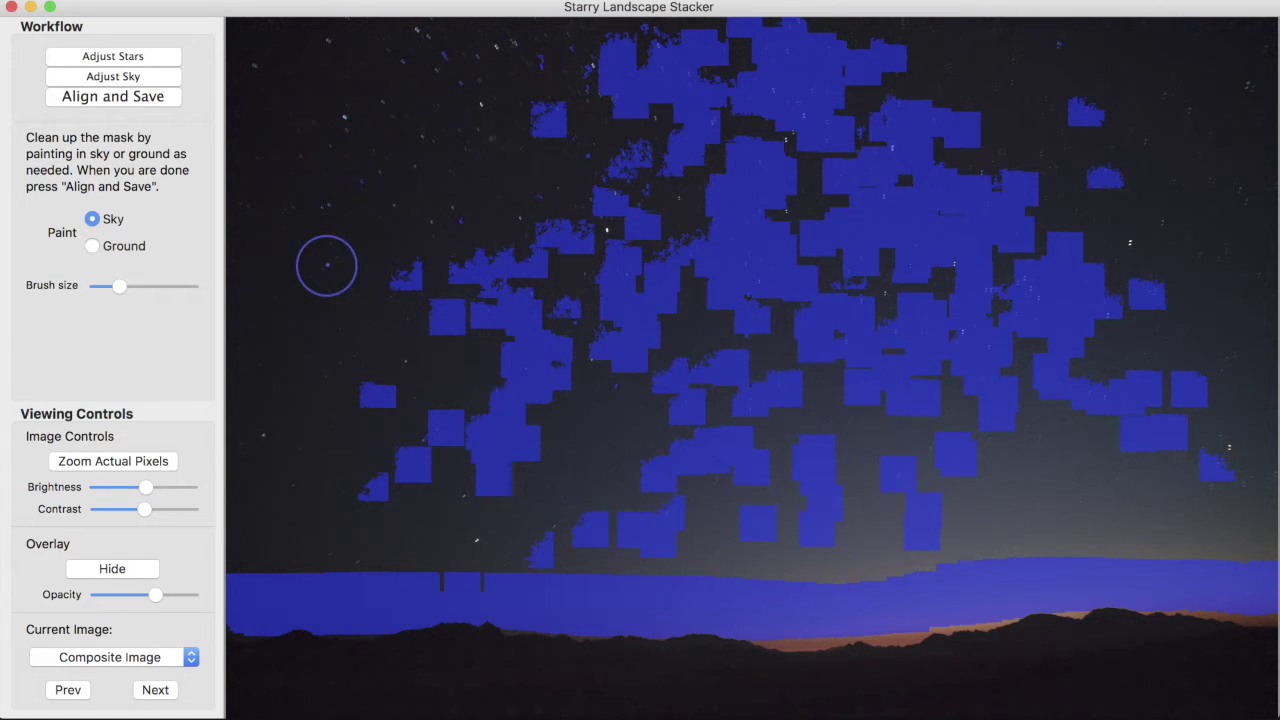
Step: Enlarge the brush and paint all unmasked patches of open sky above the horizon band as sky
{"action": "key", "text": "]"}
{"action": "key", "text": "]"}
{"action": "key", "text": "]"}
{"action": "key", "text": "]"}
{"action": "key", "text": "]"}
{"action": "key", "text": "]"}
{"action": "key", "text": "]"}
{"action": "key", "text": "]"}
{"action": "key", "text": "]"}
{"action": "key", "text": "]"}
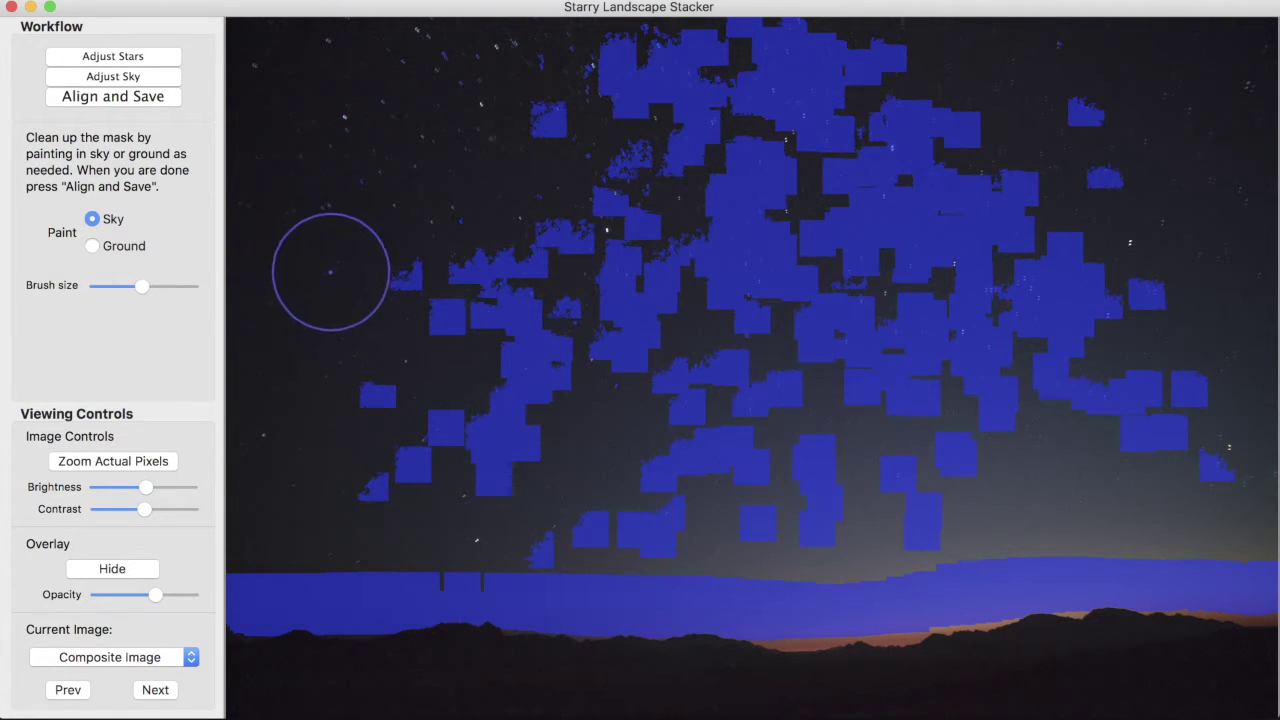
{"action": "key", "text": "bracketright"}
{"action": "key", "text": "bracketright"}
{"action": "key", "text": "bracketright"}
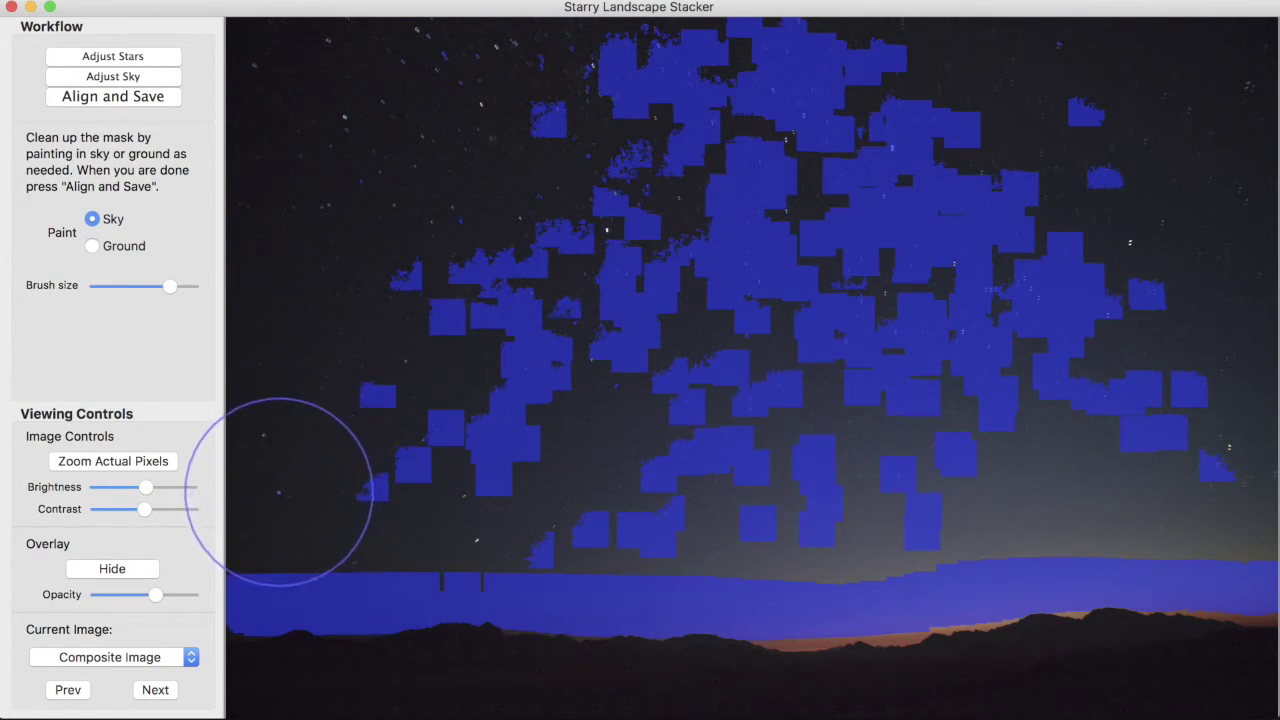
{"action": "mouse_move", "coordinate": [254, 500]}
{"action": "left_mouse_down"}
{"action": "mouse_move", "coordinate": [887, 508]}
{"action": "mouse_move", "coordinate": [1265, 489]}
{"action": "mouse_move", "coordinate": [1276, 425]}
{"action": "mouse_move", "coordinate": [1250, 320]}
{"action": "left_mouse_up"}
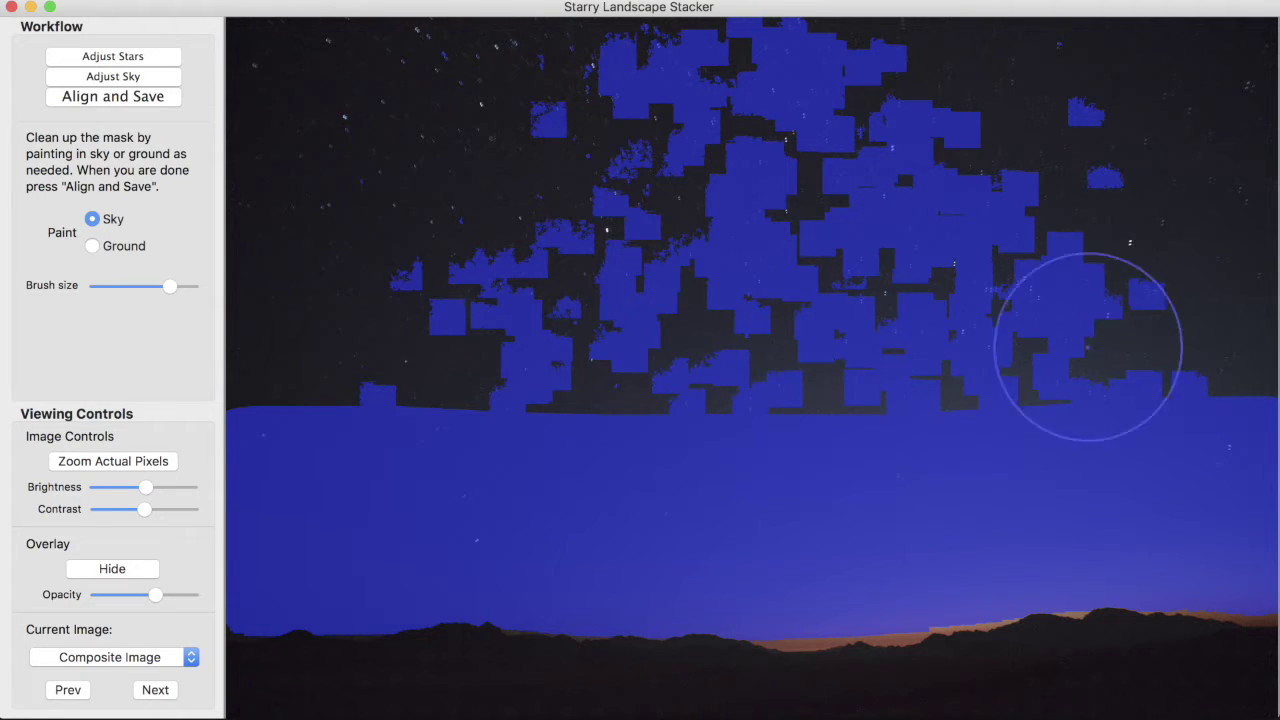
{"action": "left_click_drag", "start_coordinate": [254, 386], "coordinate": [237, 386]}
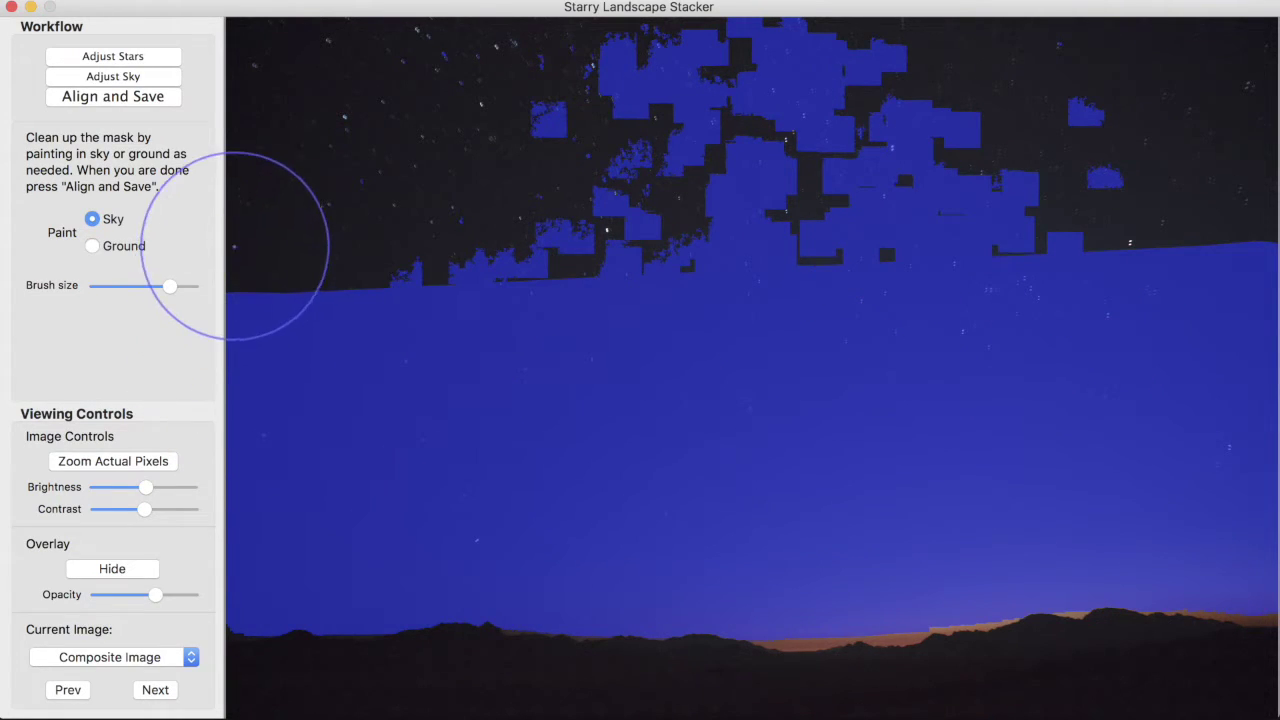
{"action": "left_click_drag", "start_coordinate": [233, 220], "coordinate": [1279, 219]}
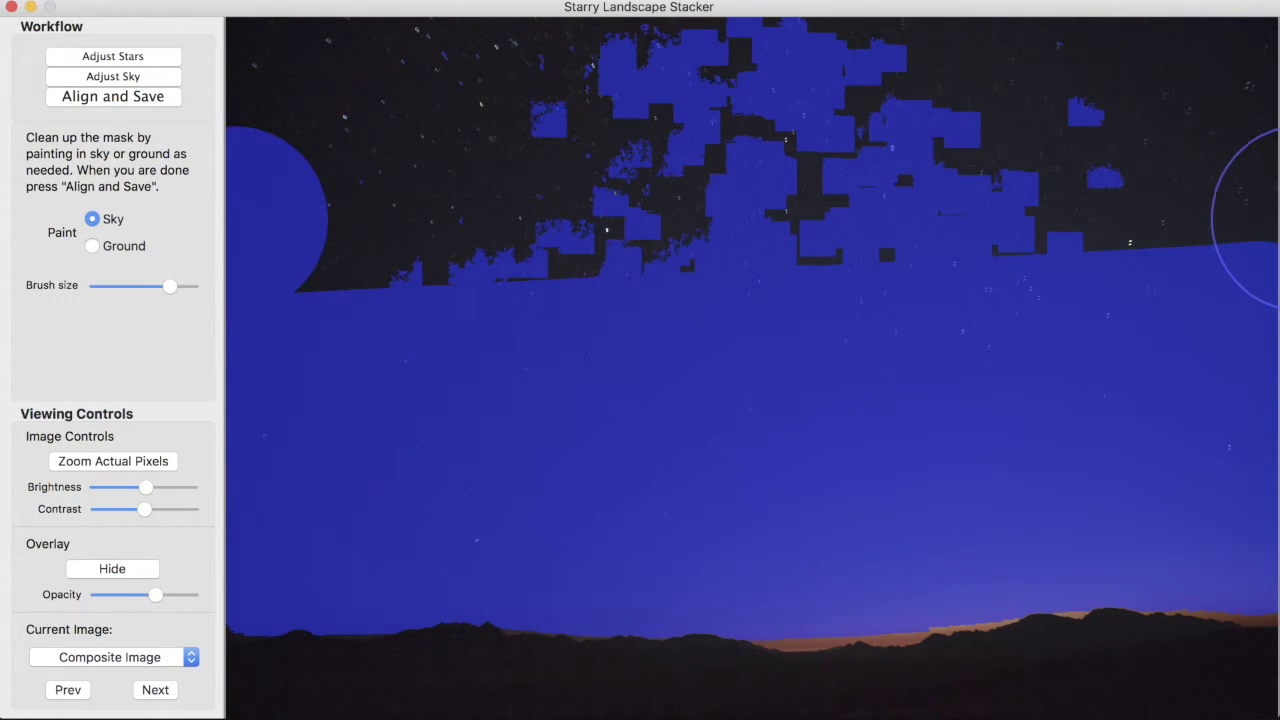
{"action": "left_click", "coordinate": [1268, 73]}
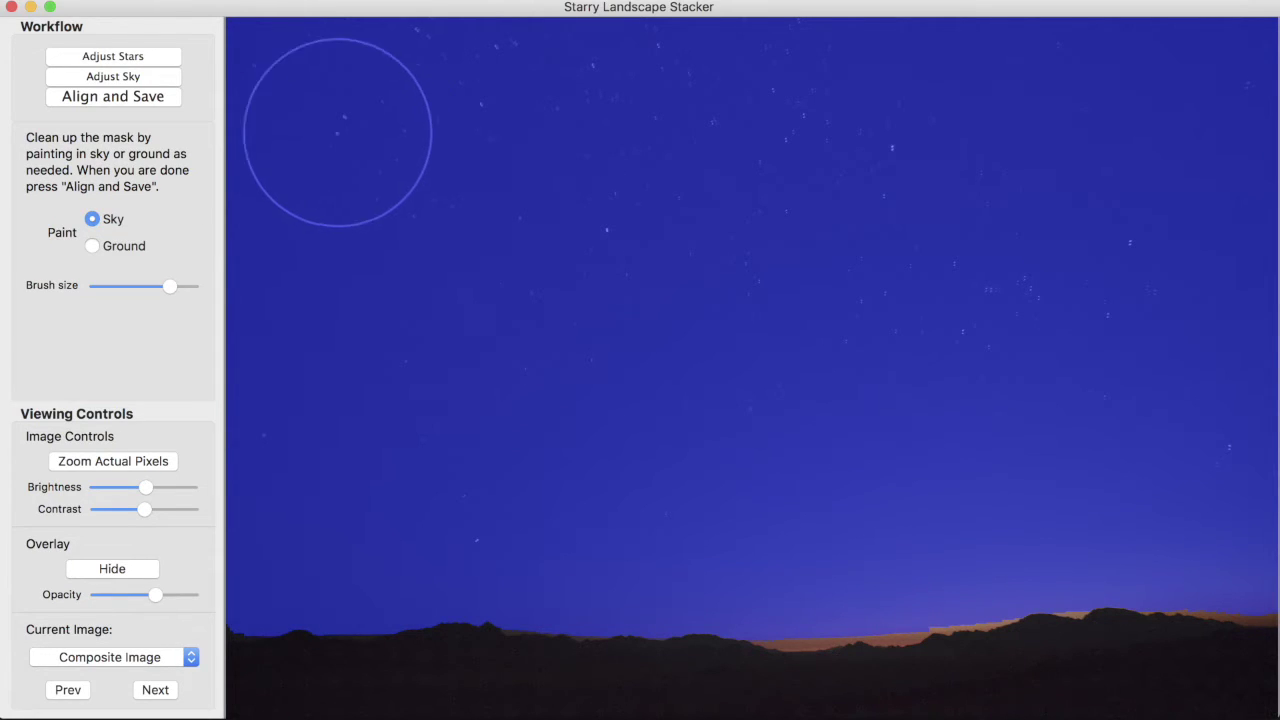
Step: Run Align and Save on the dusk mountain series and dismiss the file save without saving
{"action": "left_click", "coordinate": [72, 98]}
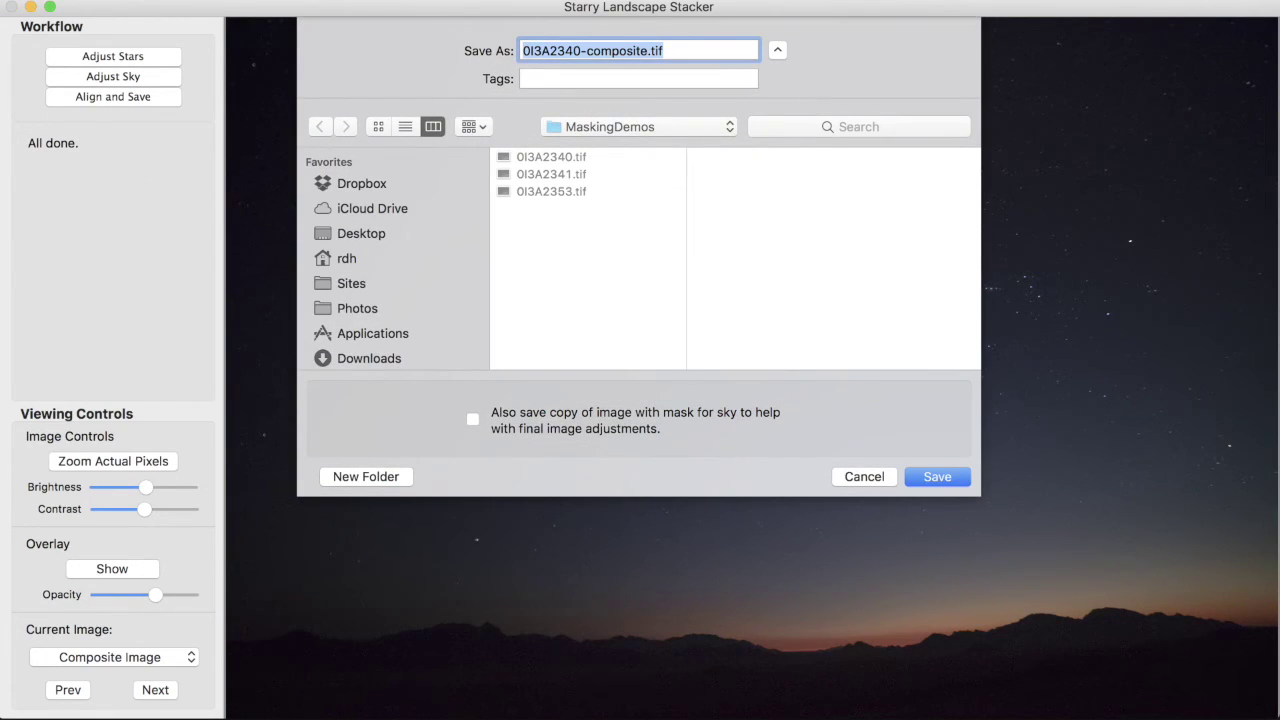
{"action": "left_click", "coordinate": [860, 478]}
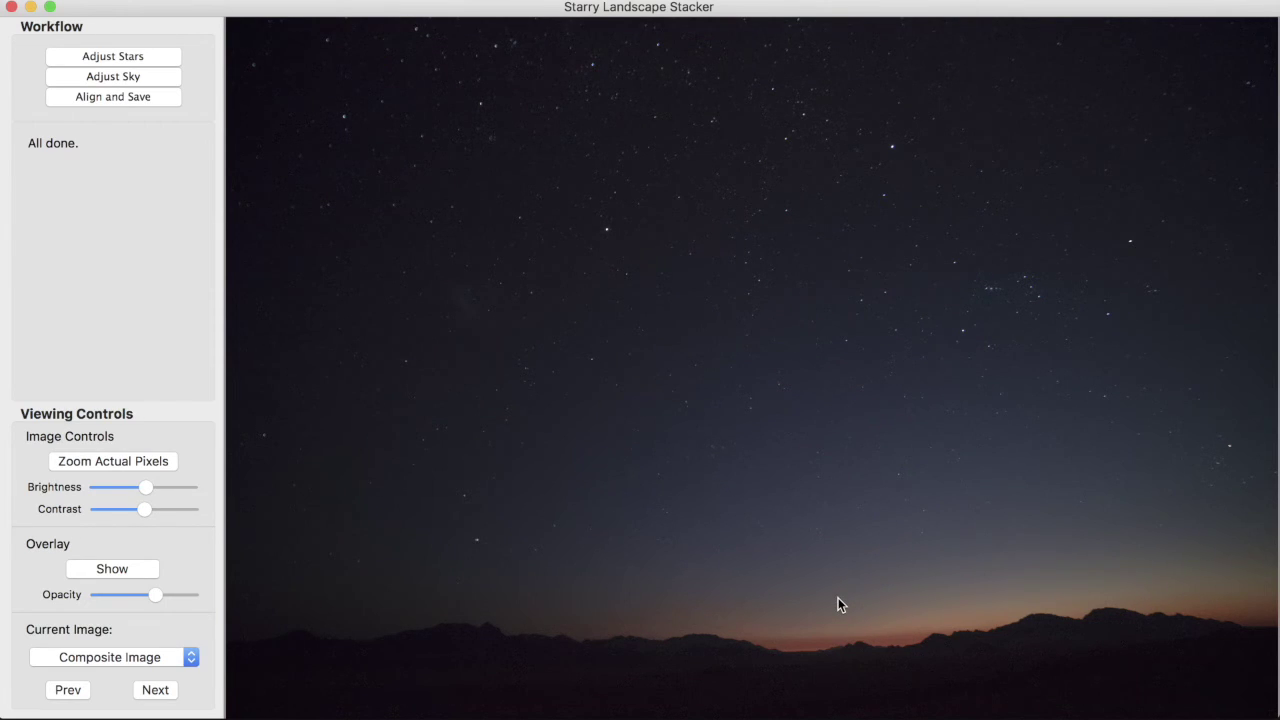
Step: Examine the twilight sky gradient above the mountains at actual pixels and return to the whole image
{"action": "left_click", "coordinate": [838, 604]}
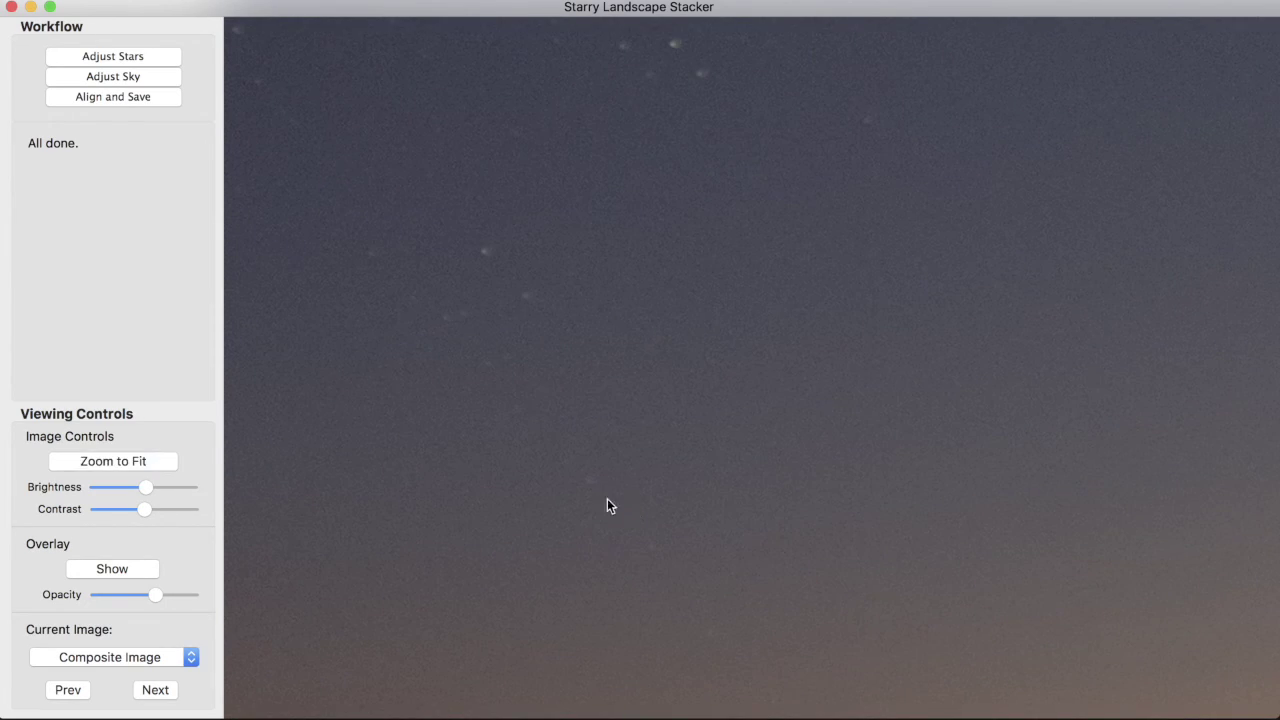
{"action": "scroll", "coordinate": [745, 585], "scroll_direction": "down", "scroll_amount": 5}
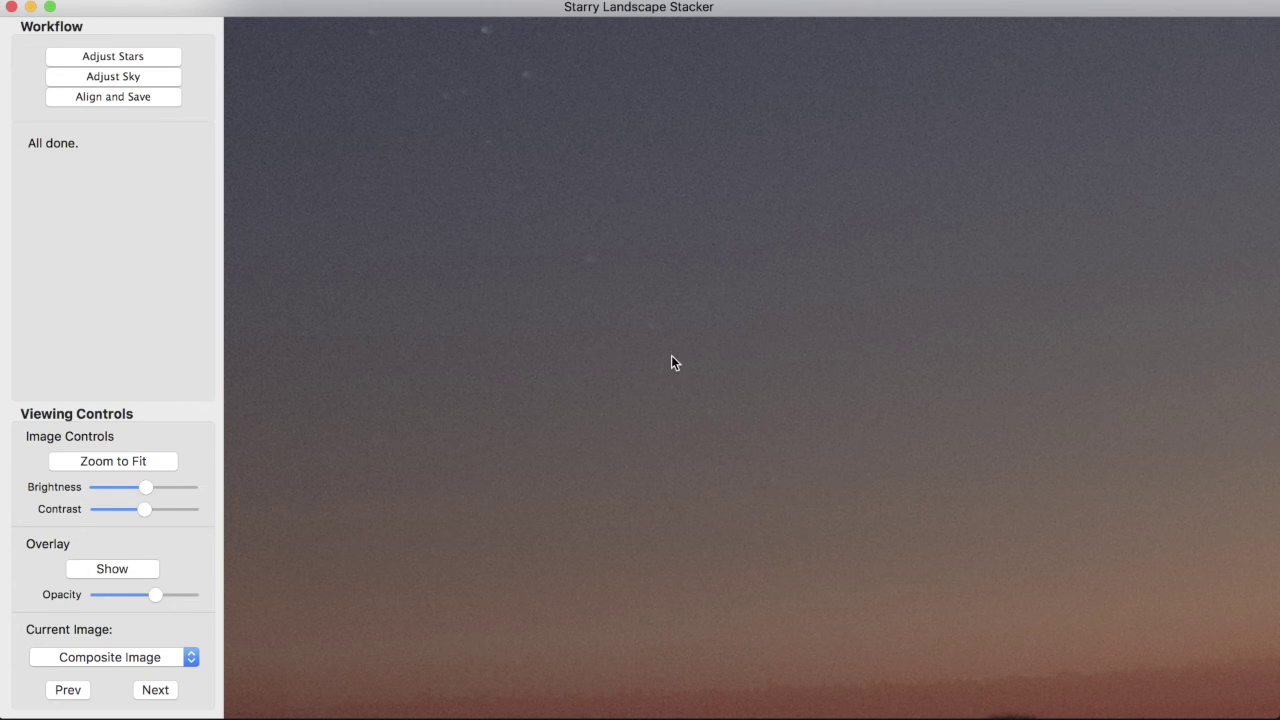
{"action": "scroll", "coordinate": [834, 503], "scroll_direction": "down", "scroll_amount": 3}
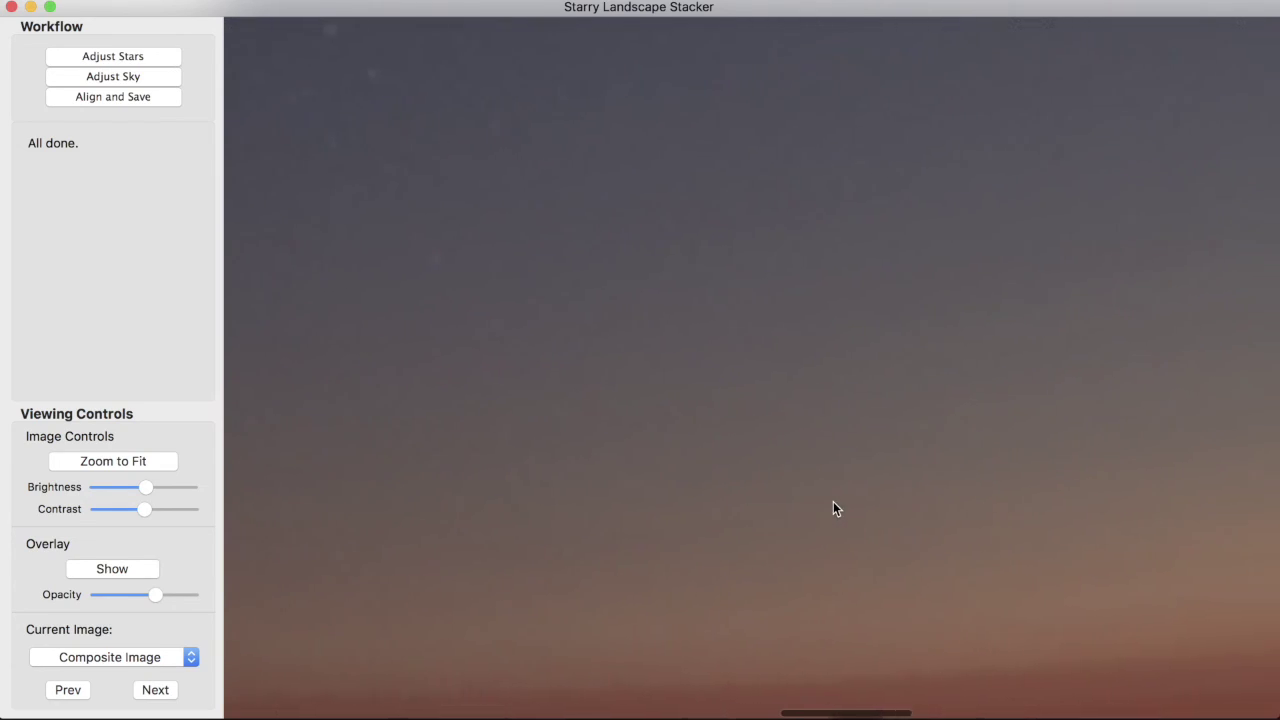
{"action": "scroll", "coordinate": [833, 509], "scroll_direction": "down", "scroll_amount": 3}
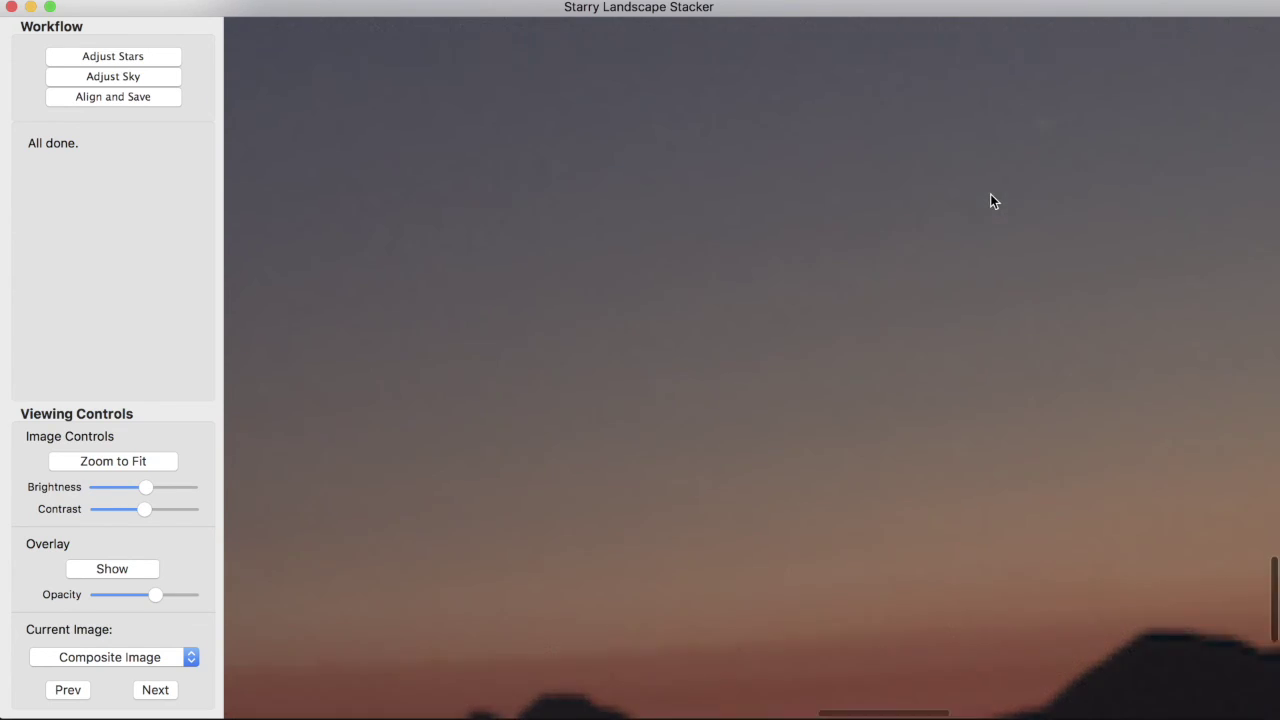
{"action": "scroll", "coordinate": [990, 193], "scroll_direction": "up", "scroll_amount": 3}
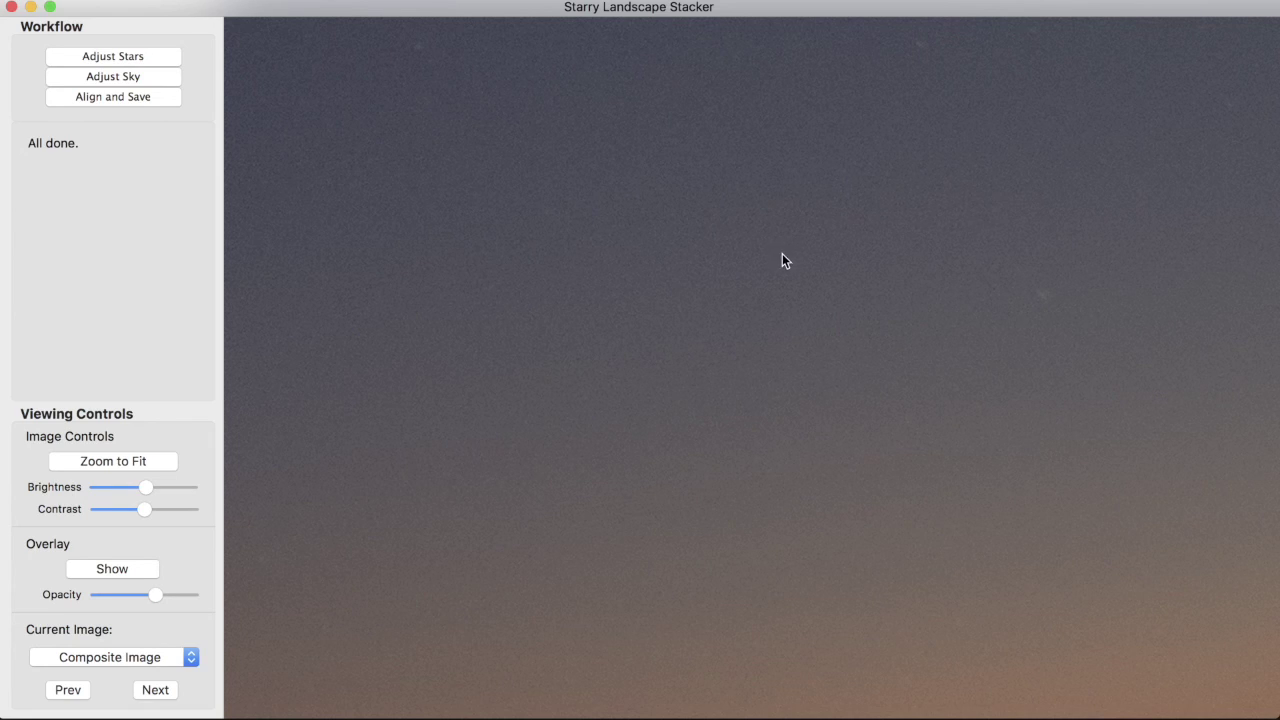
{"action": "key", "text": "super+0"}
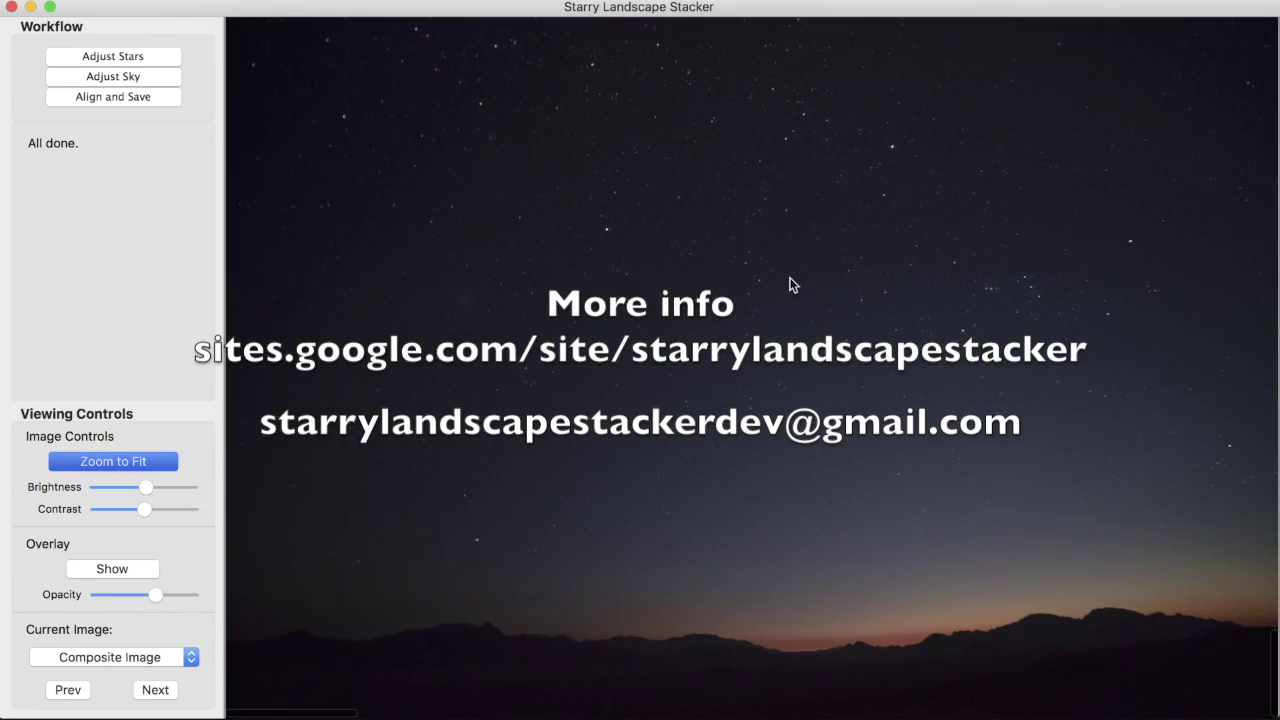